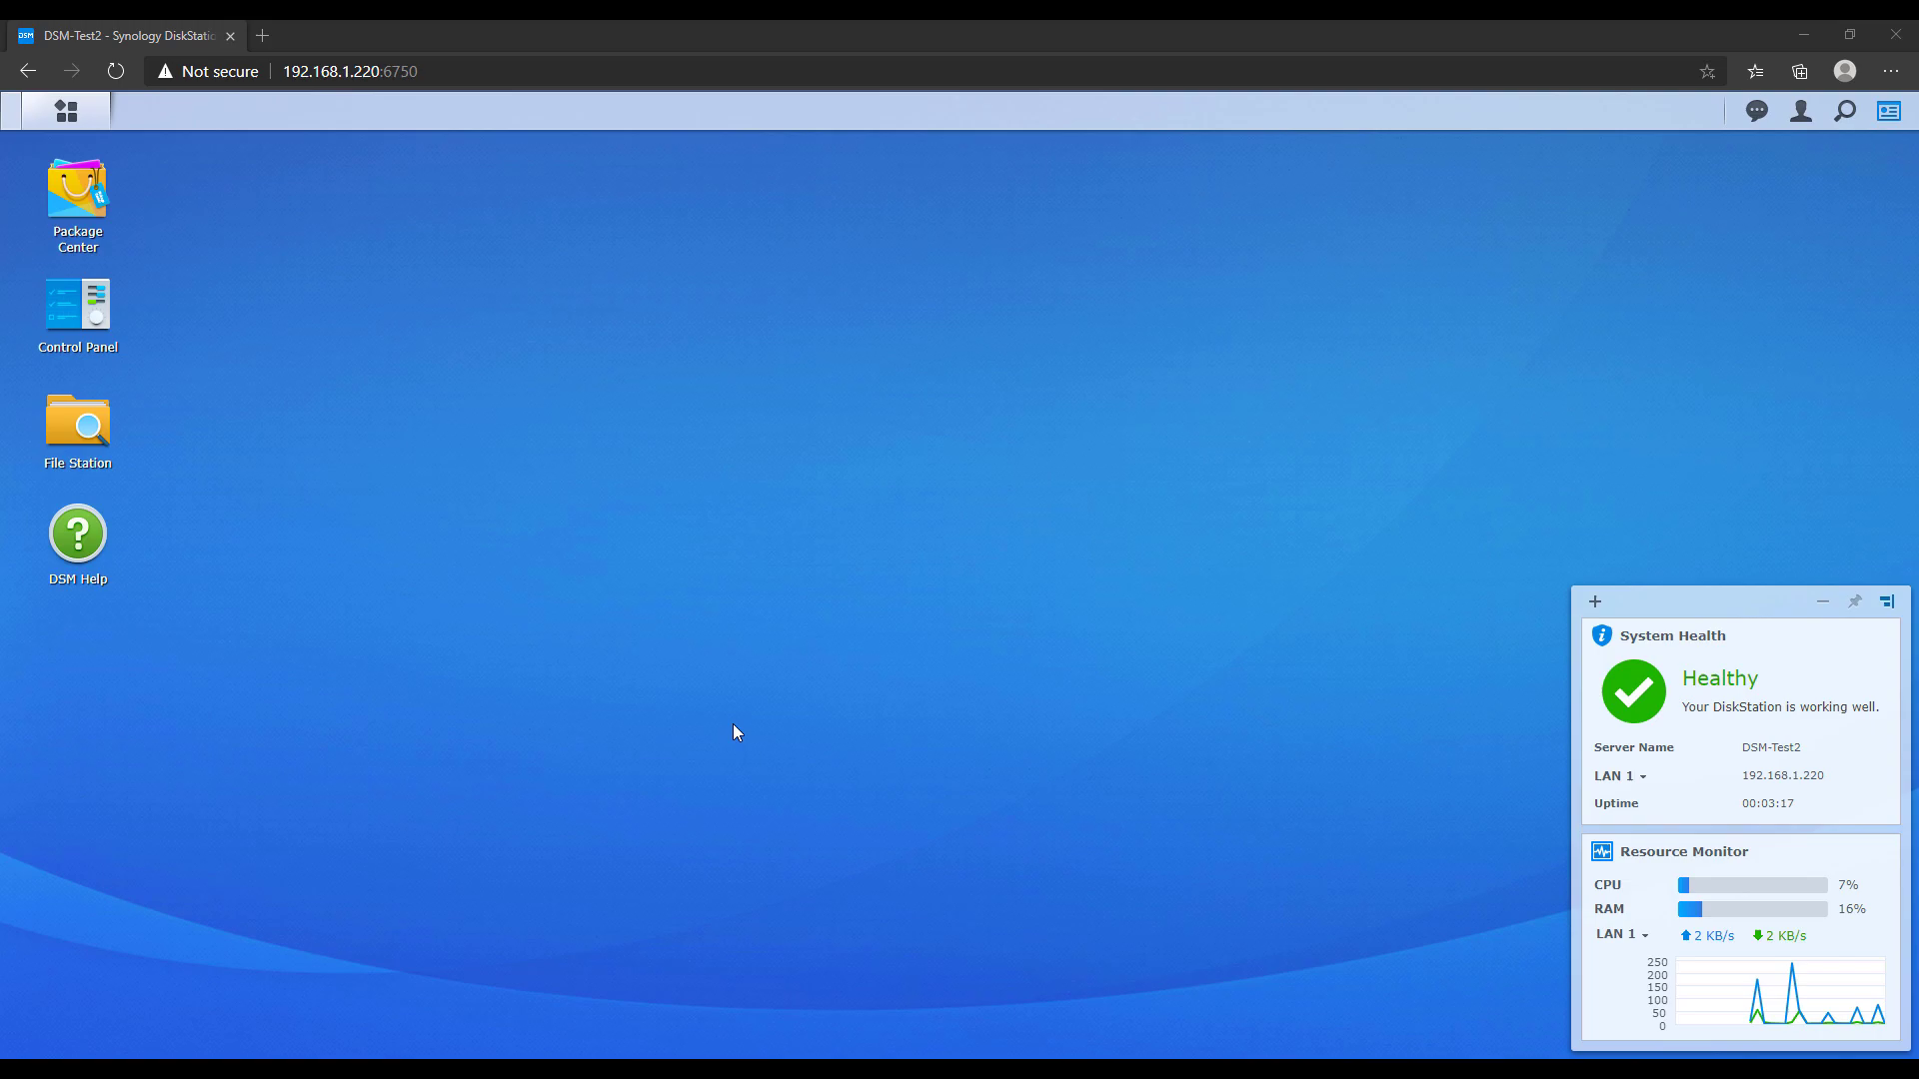
Step: Search Package Center for 'snapshot' and install the Snapshot Replication package
click(84, 205)
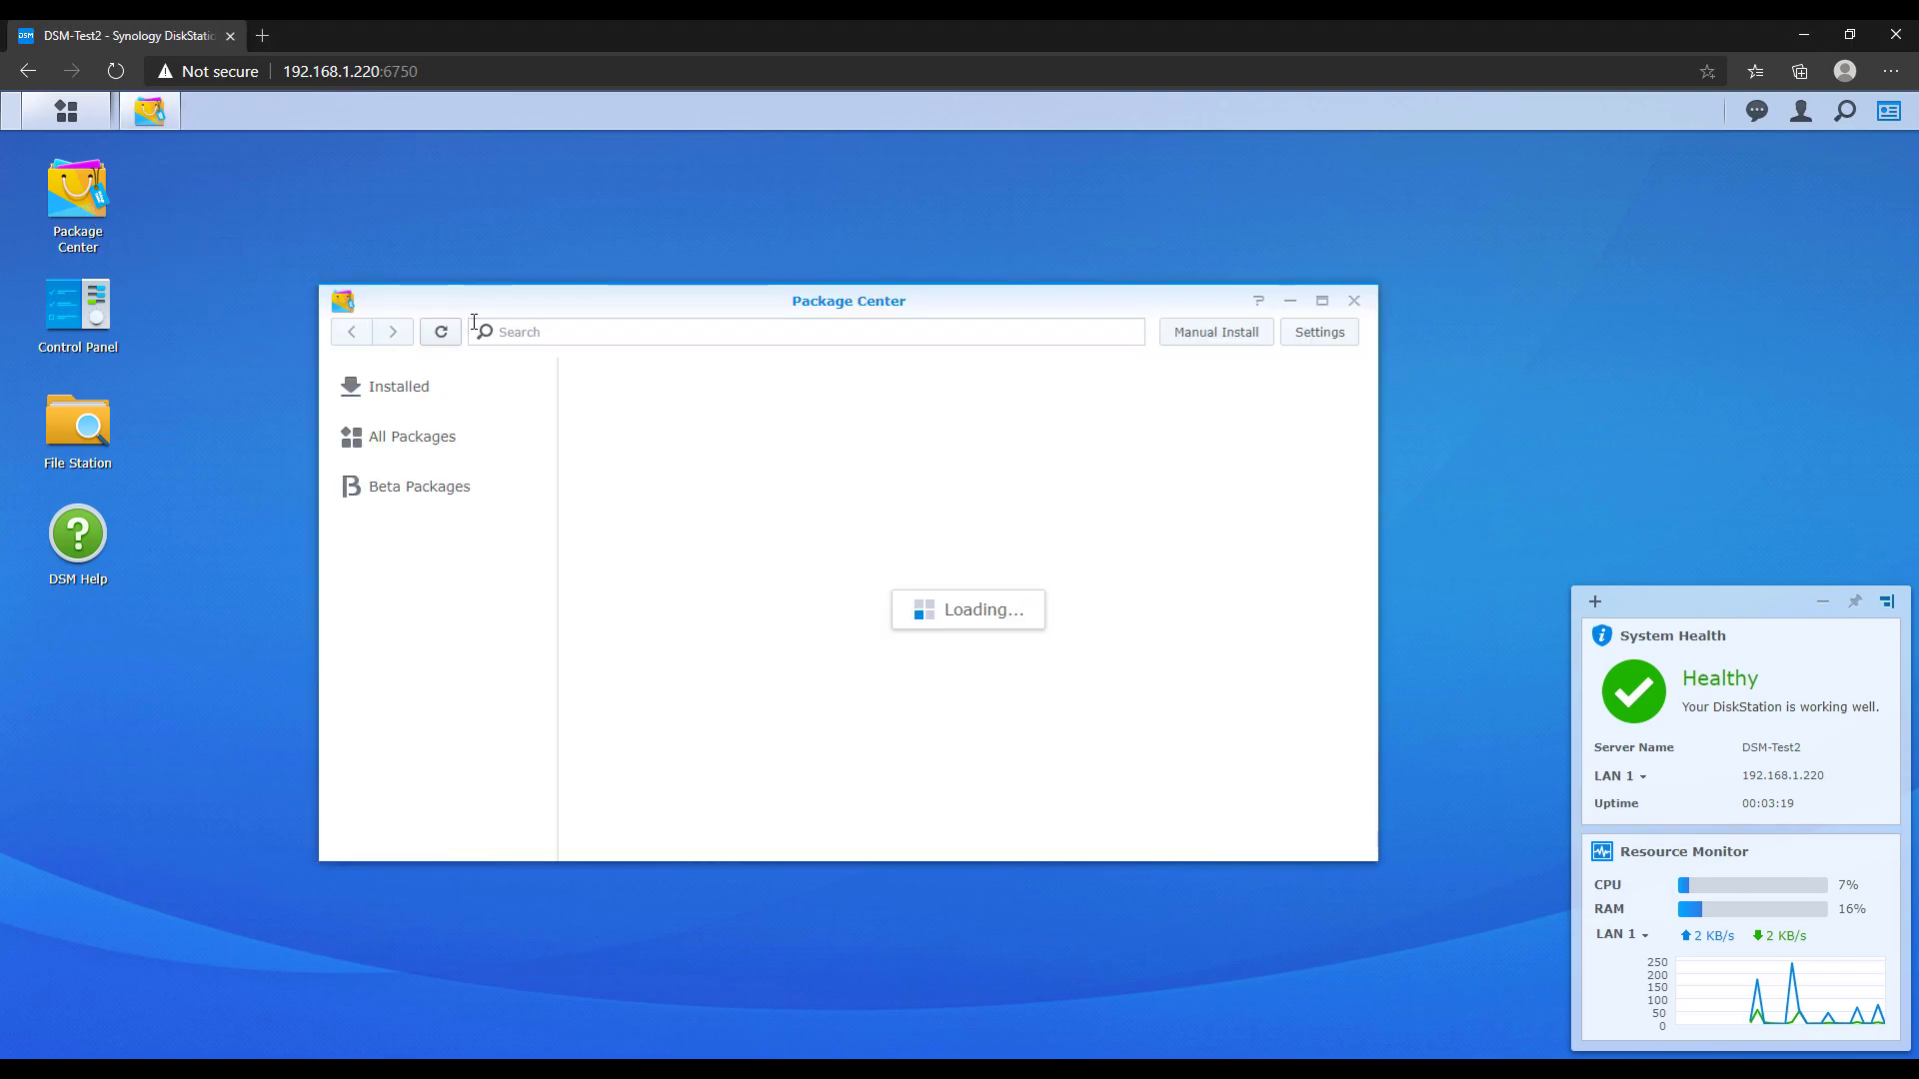
click(513, 330)
text(snapshot)
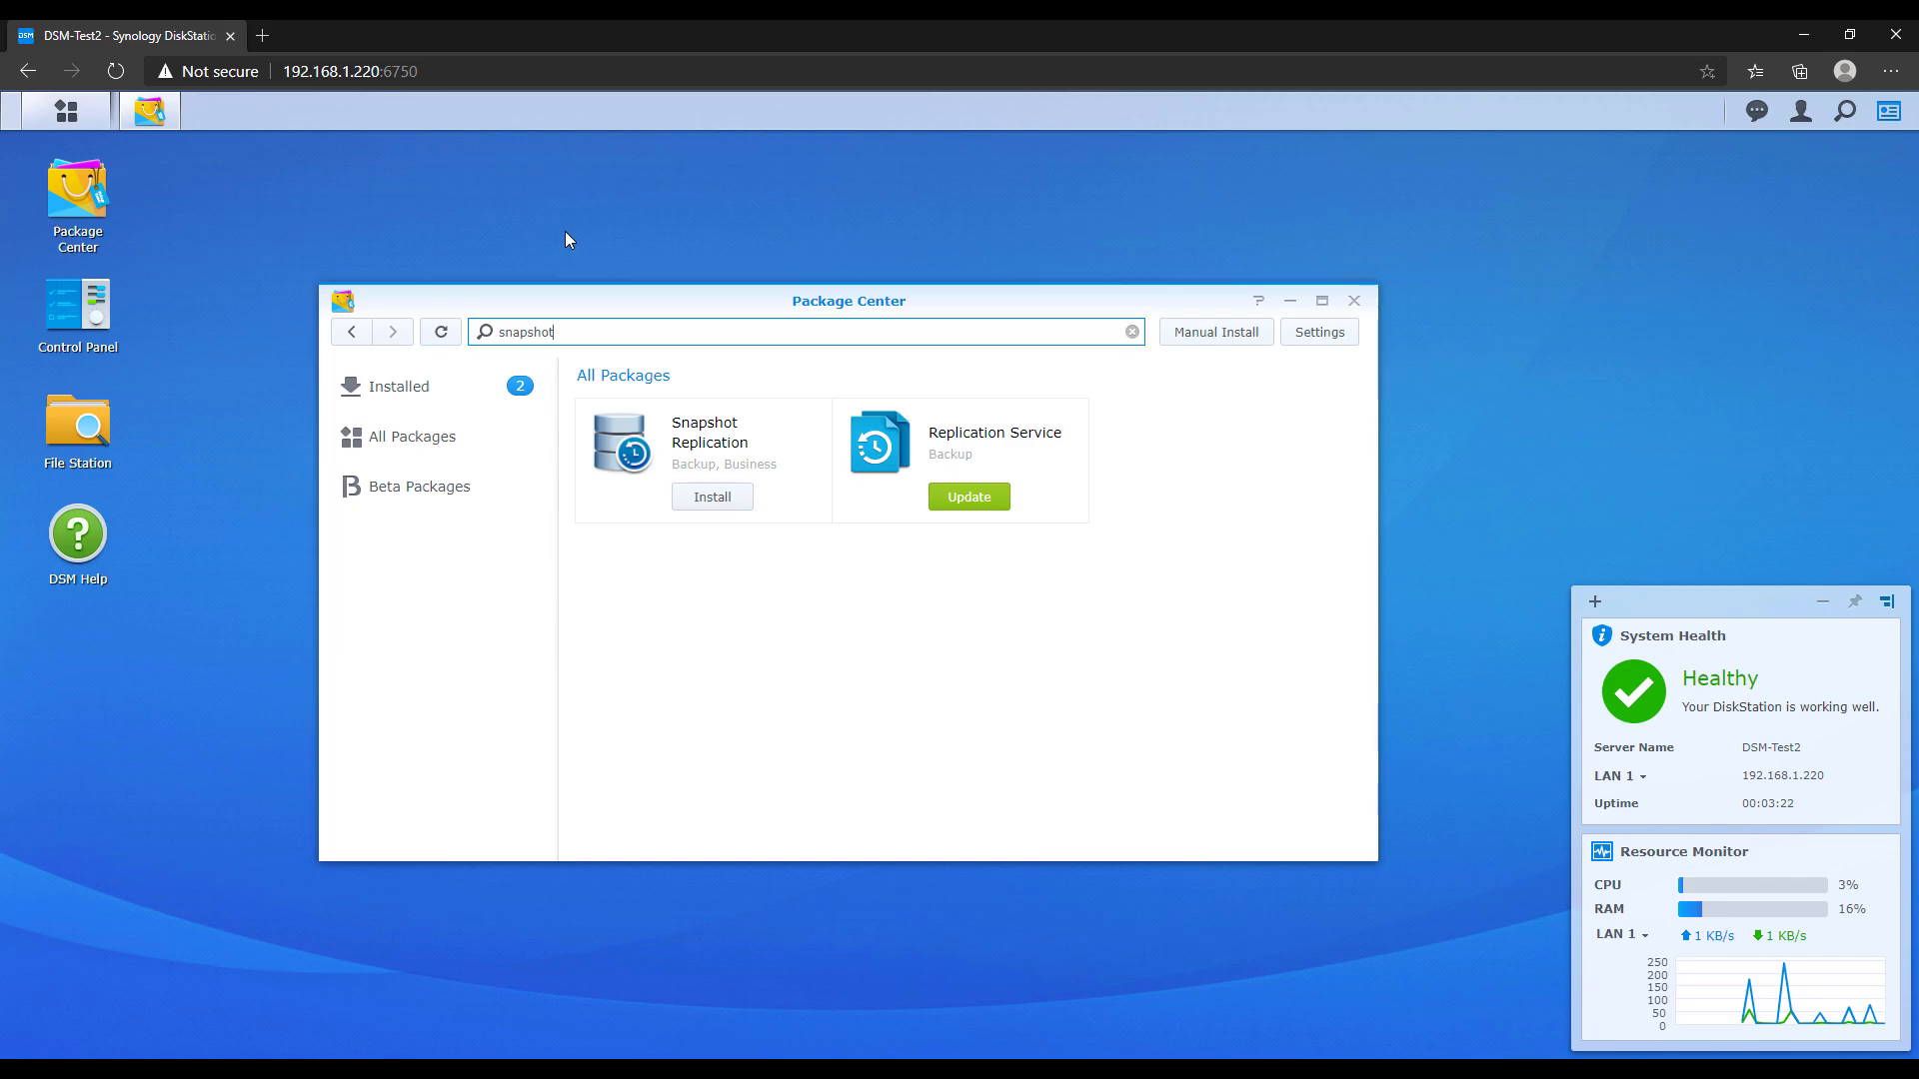
click(711, 498)
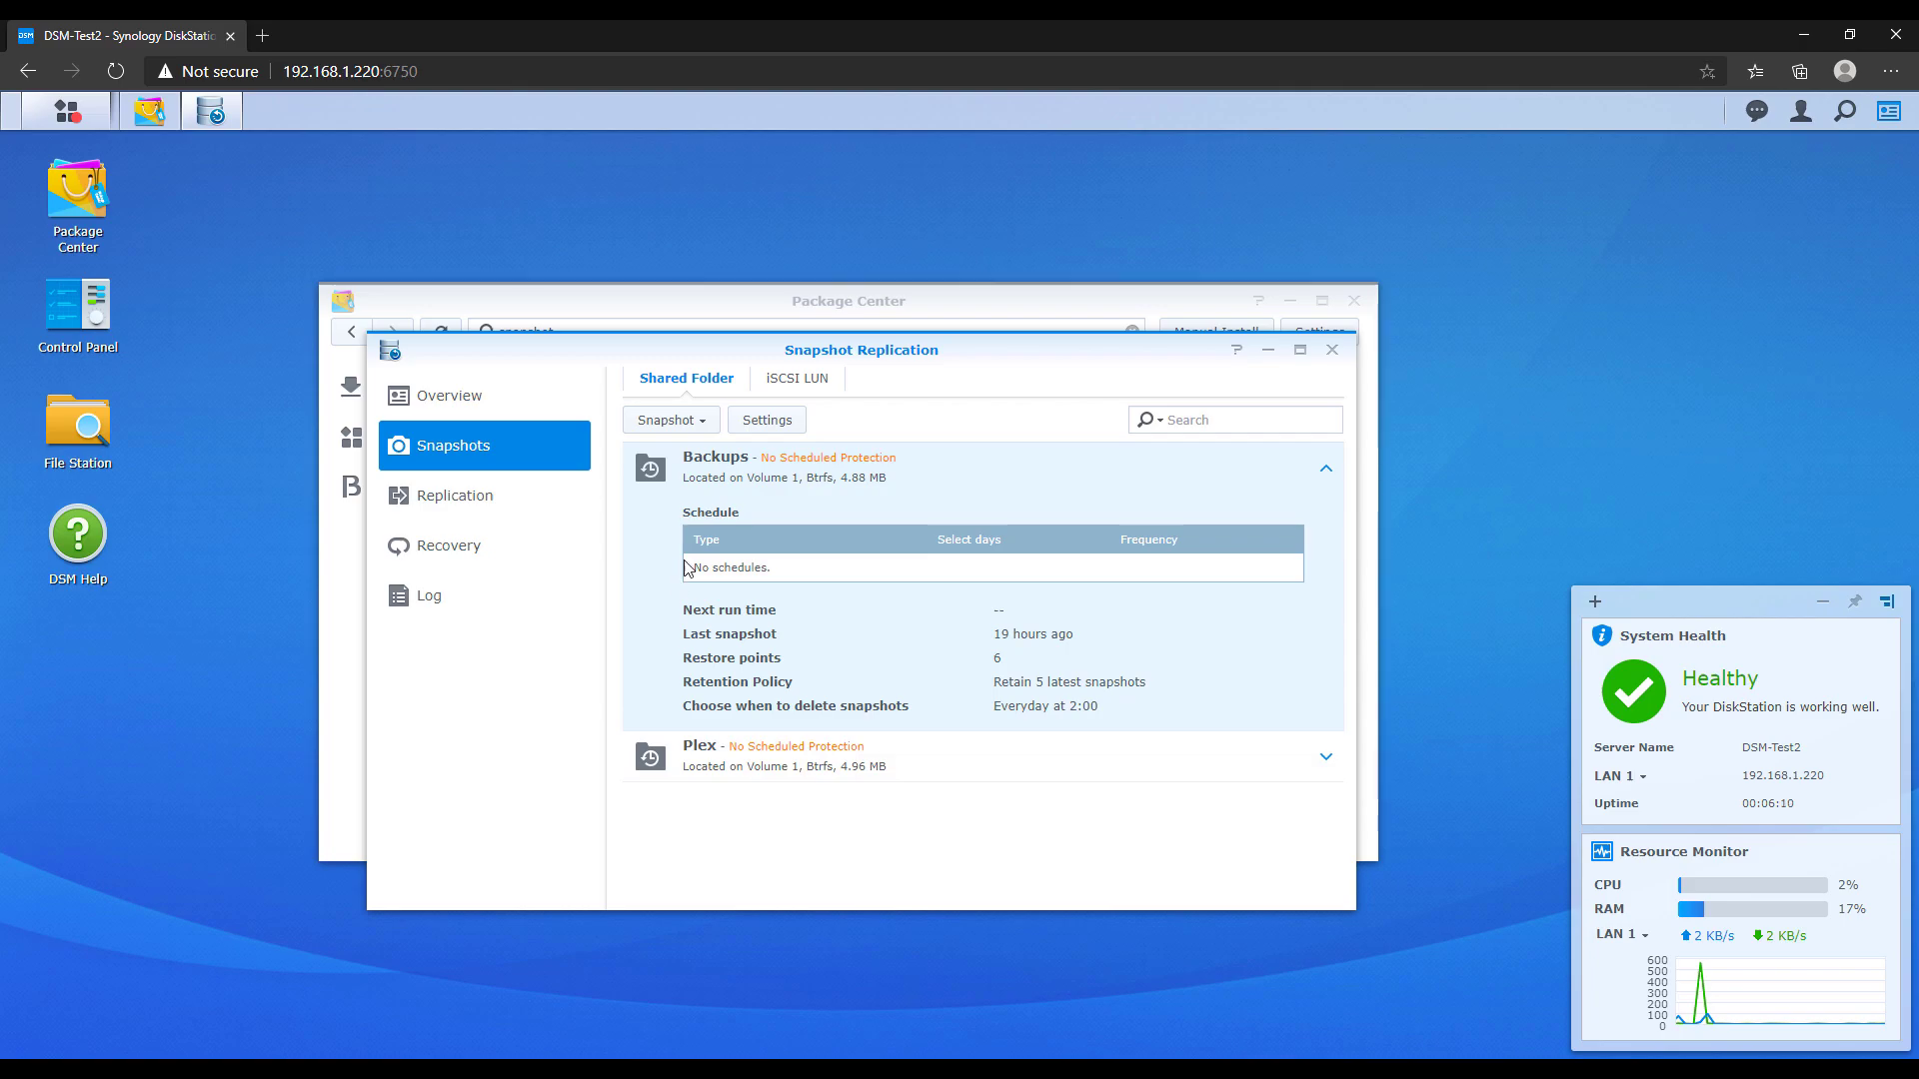
Step: Turn on the Backups snapshot schedule, keeping it set to Daily at 02:00
click(759, 428)
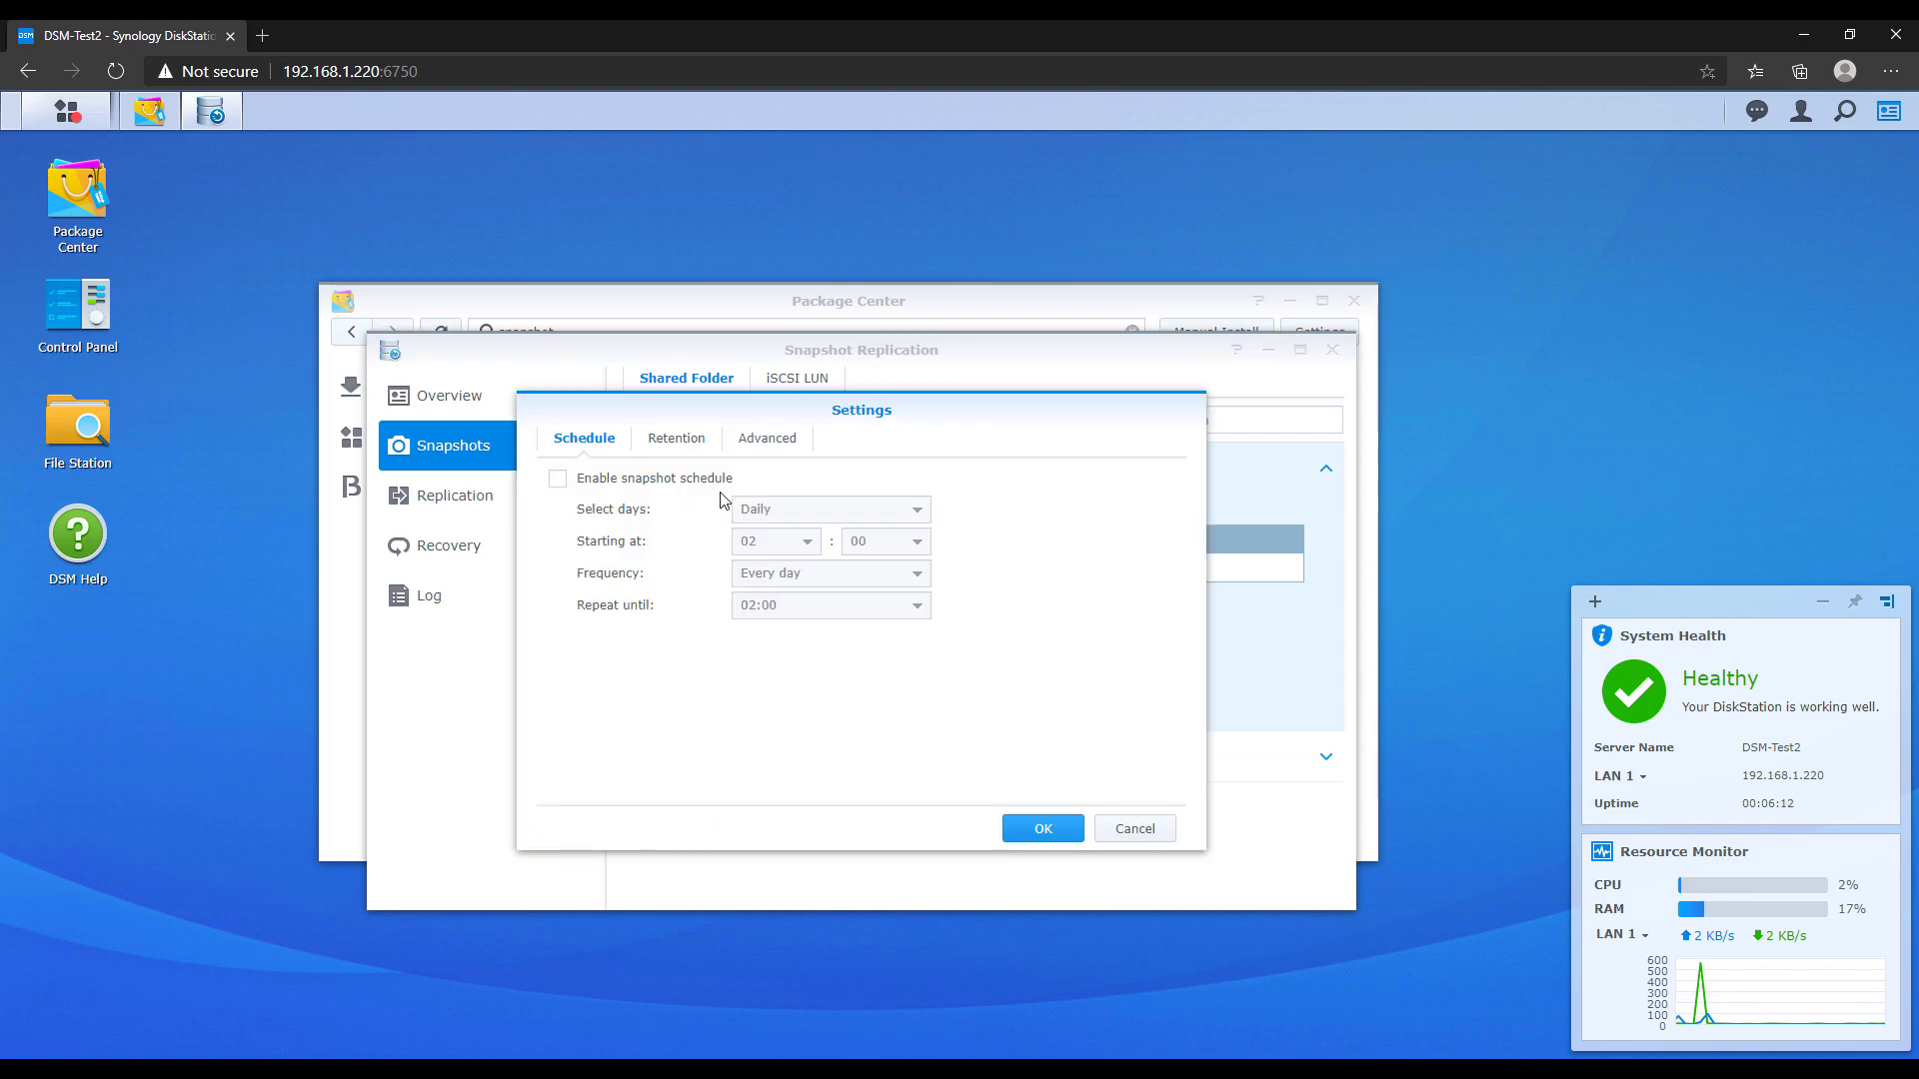
click(680, 483)
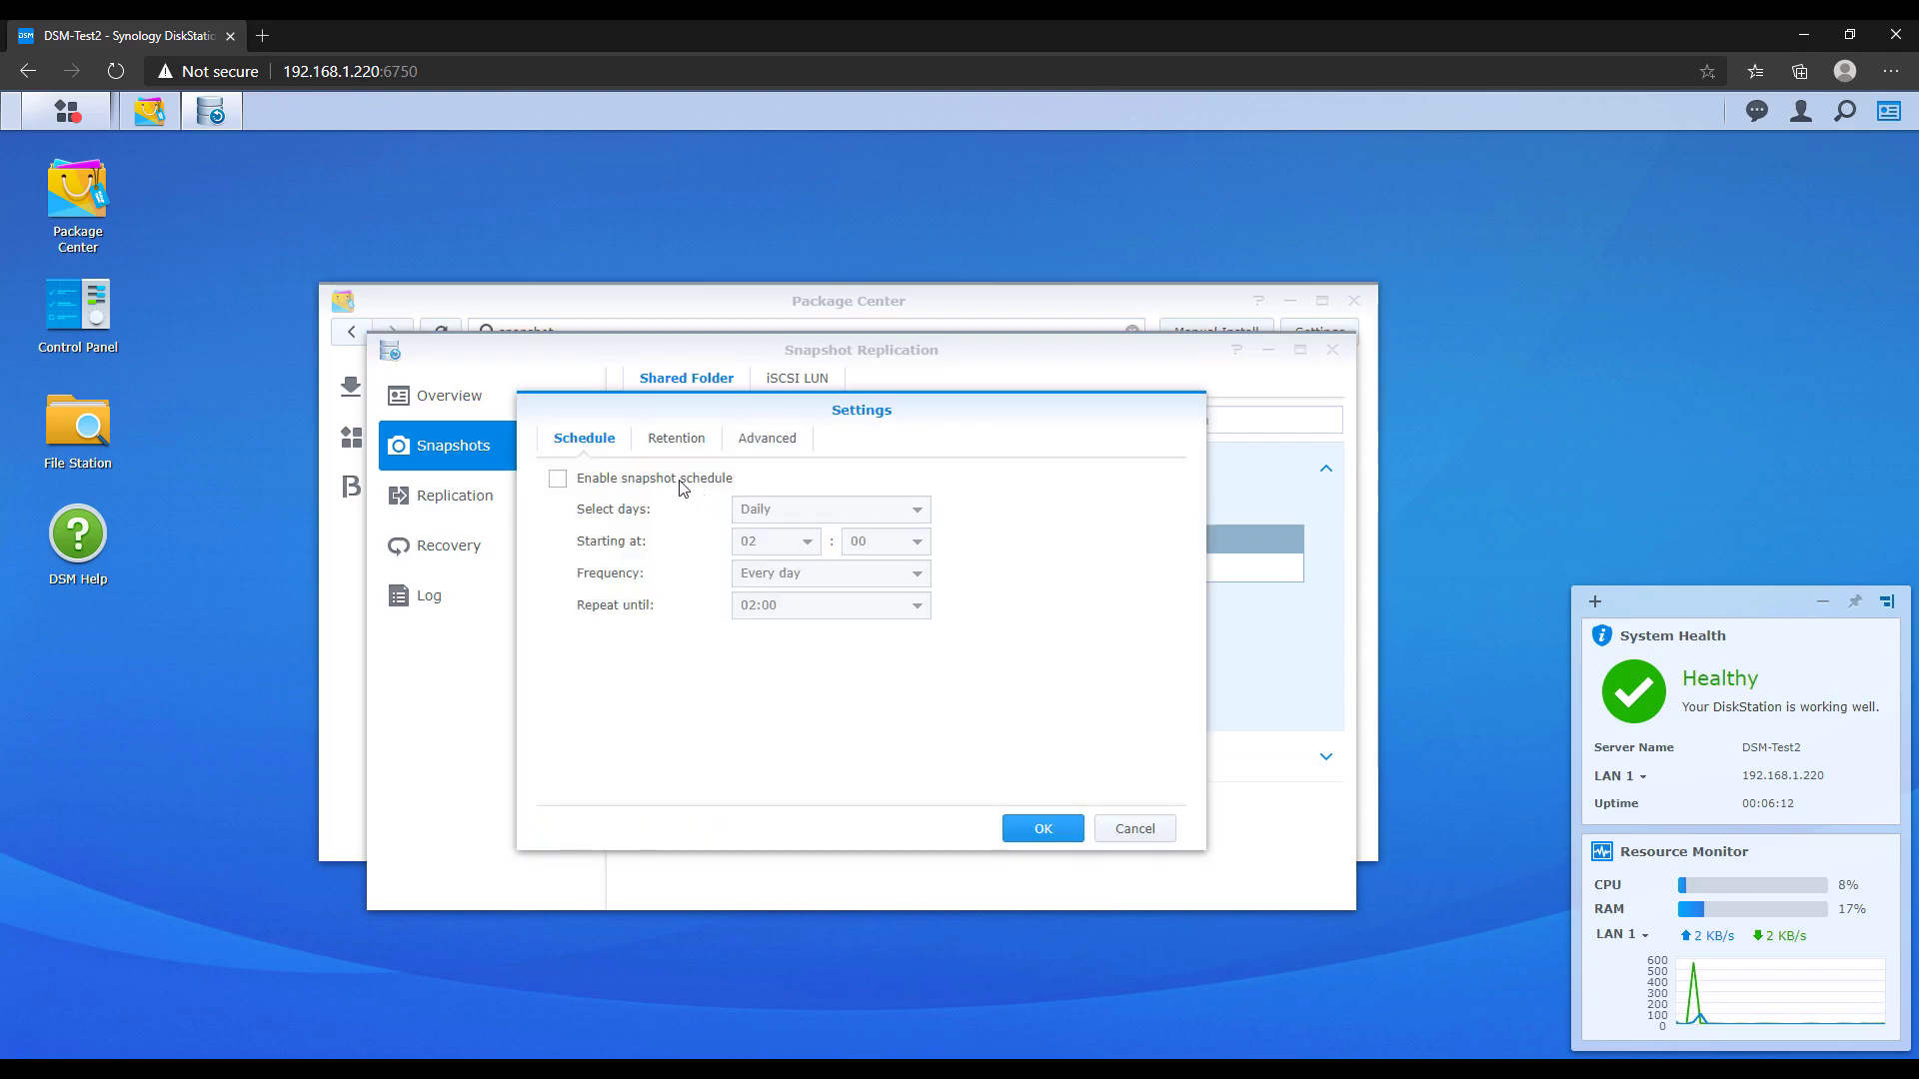
click(862, 513)
click(896, 517)
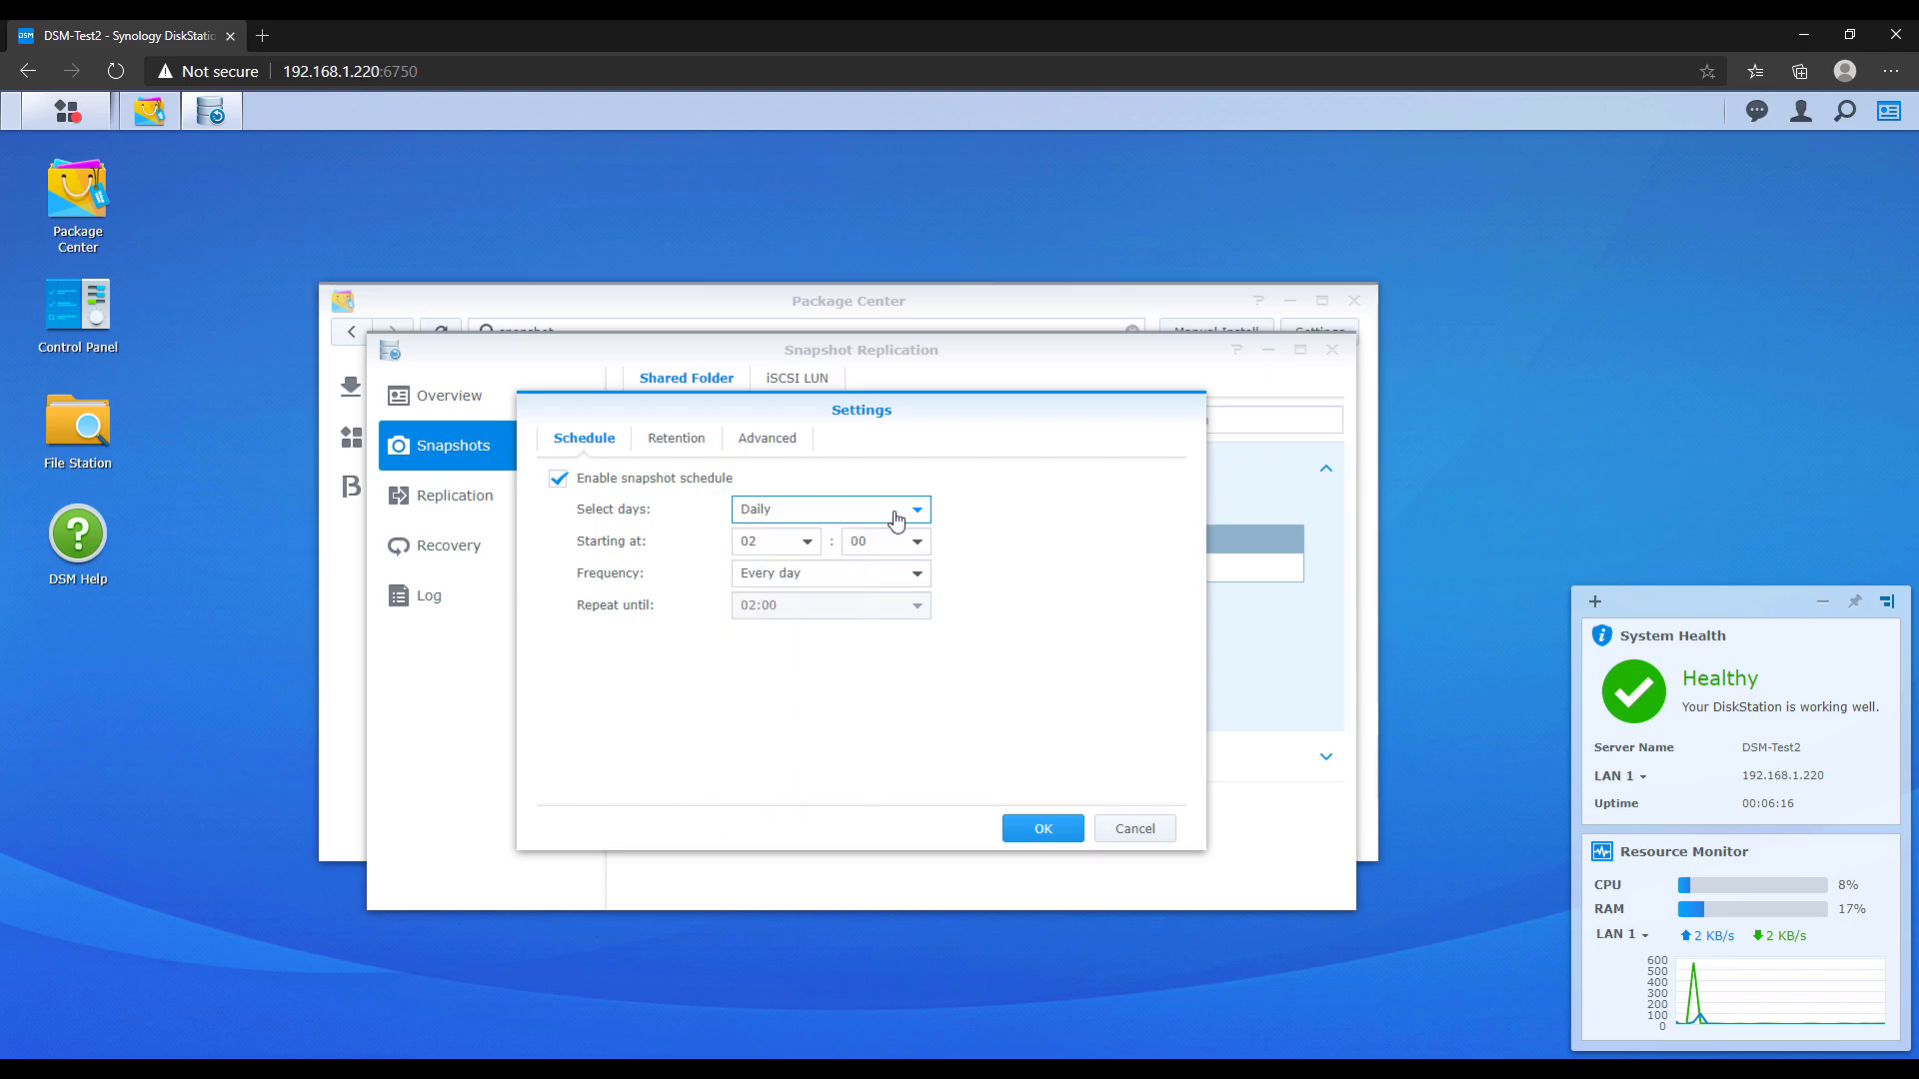
click(897, 518)
click(1045, 618)
click(688, 447)
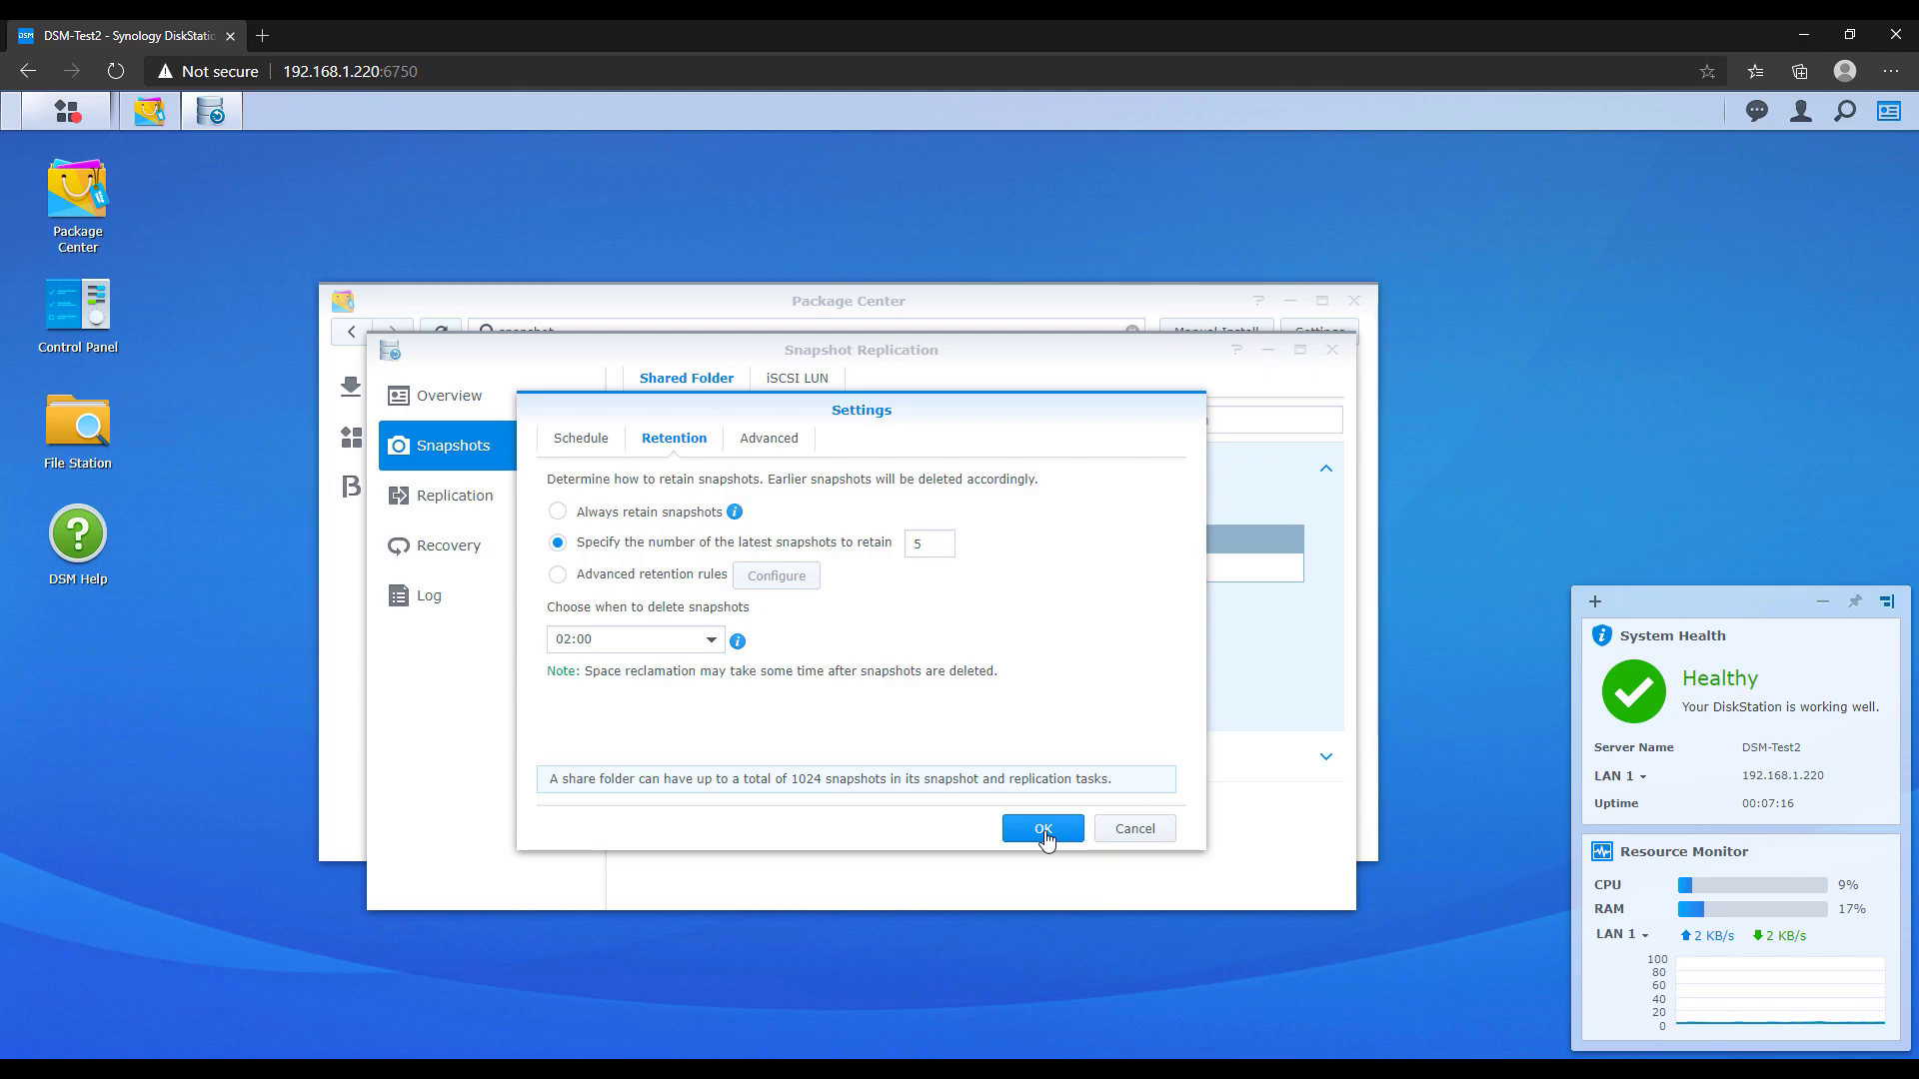
Step: Save the daily schedule and 5-snapshot retention settings for Backups
click(1044, 834)
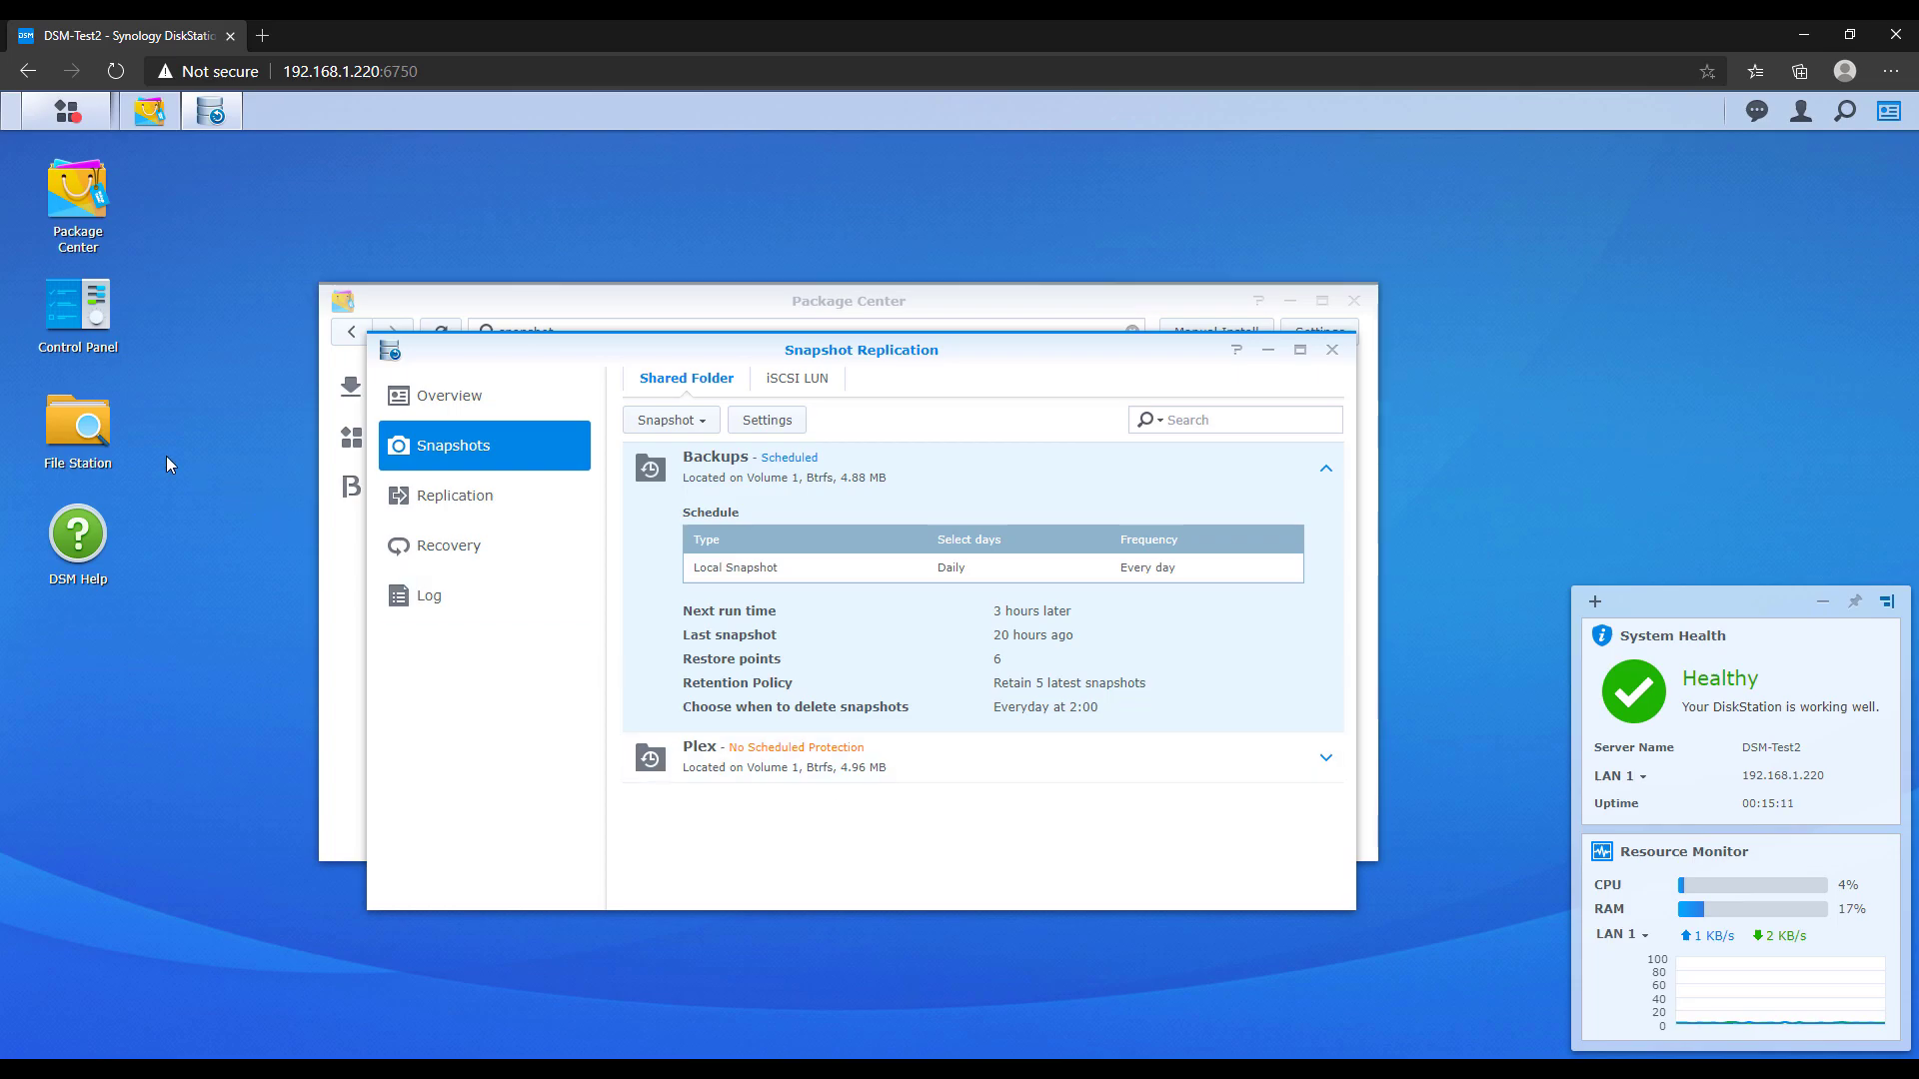
Step: Delete the Storage Reports folder from Backups in File Station
click(85, 430)
click(620, 511)
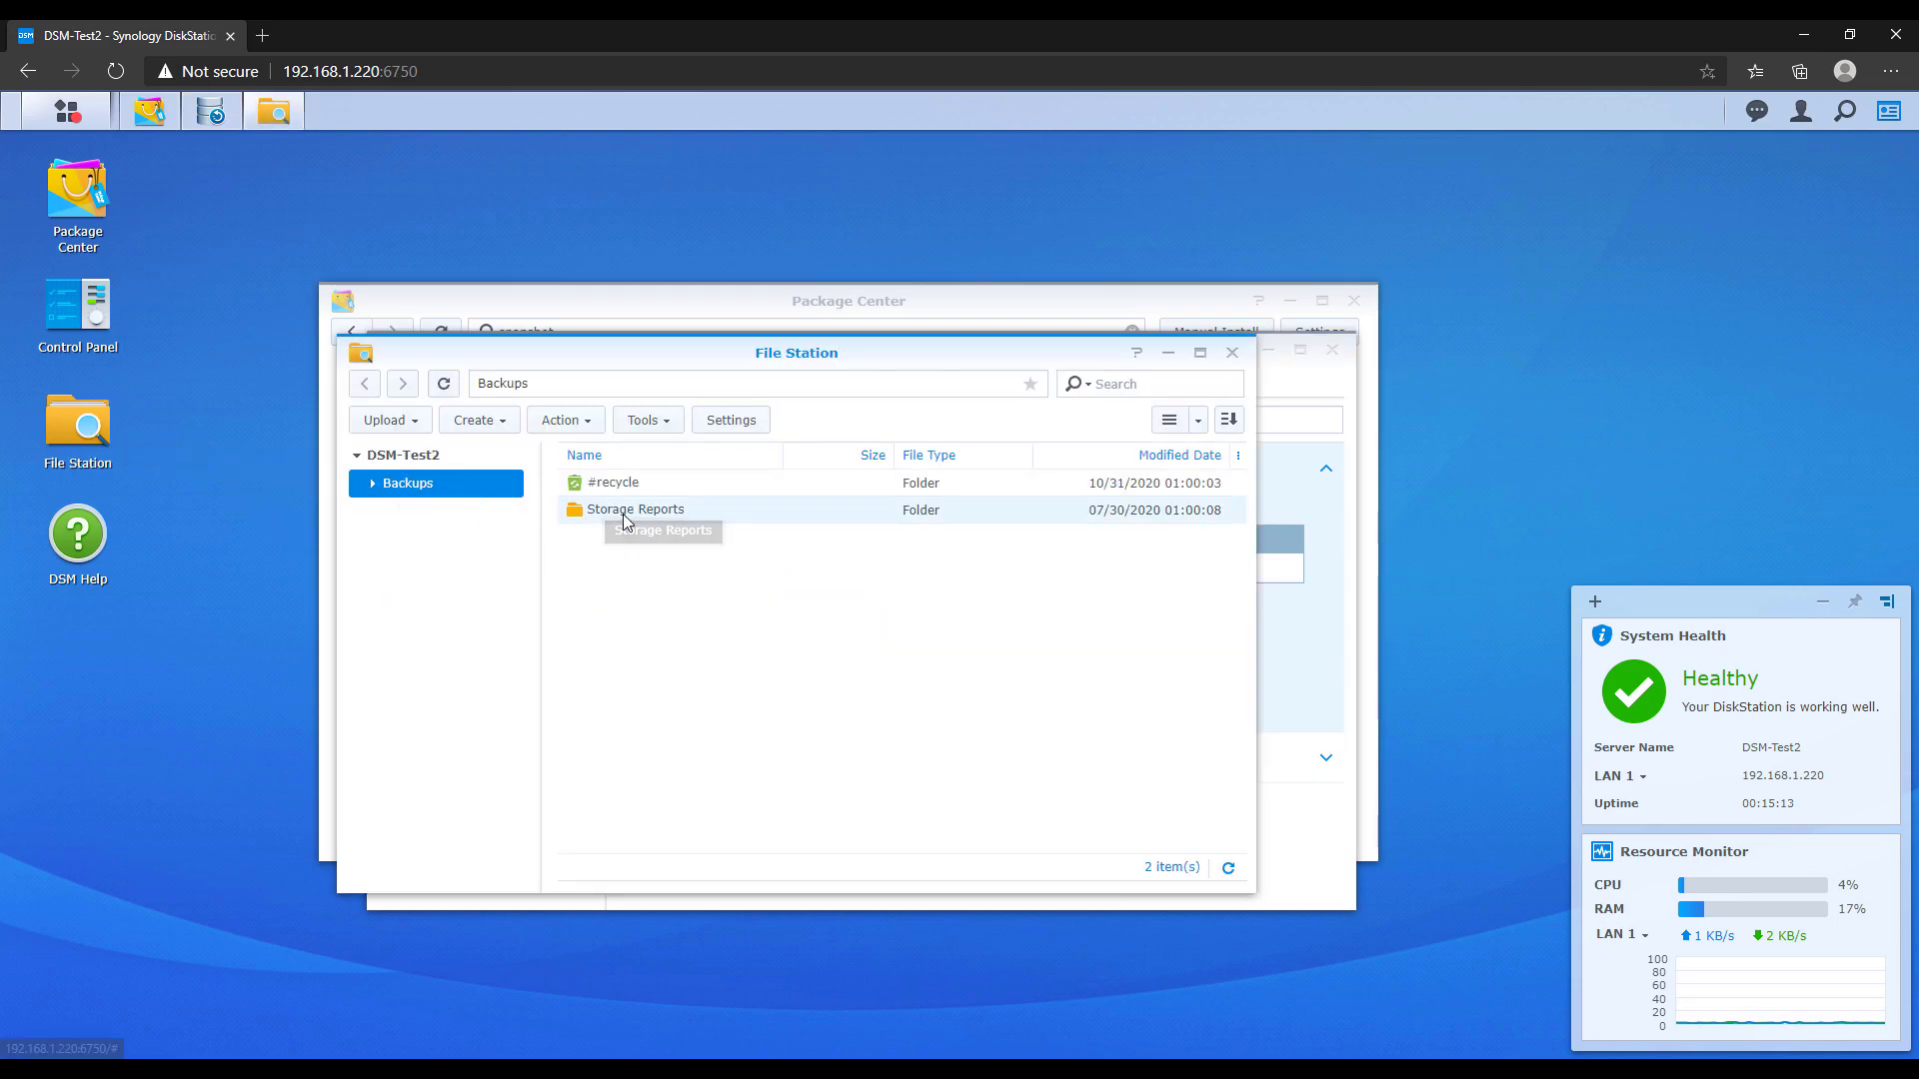
key(Delete)
click(866, 662)
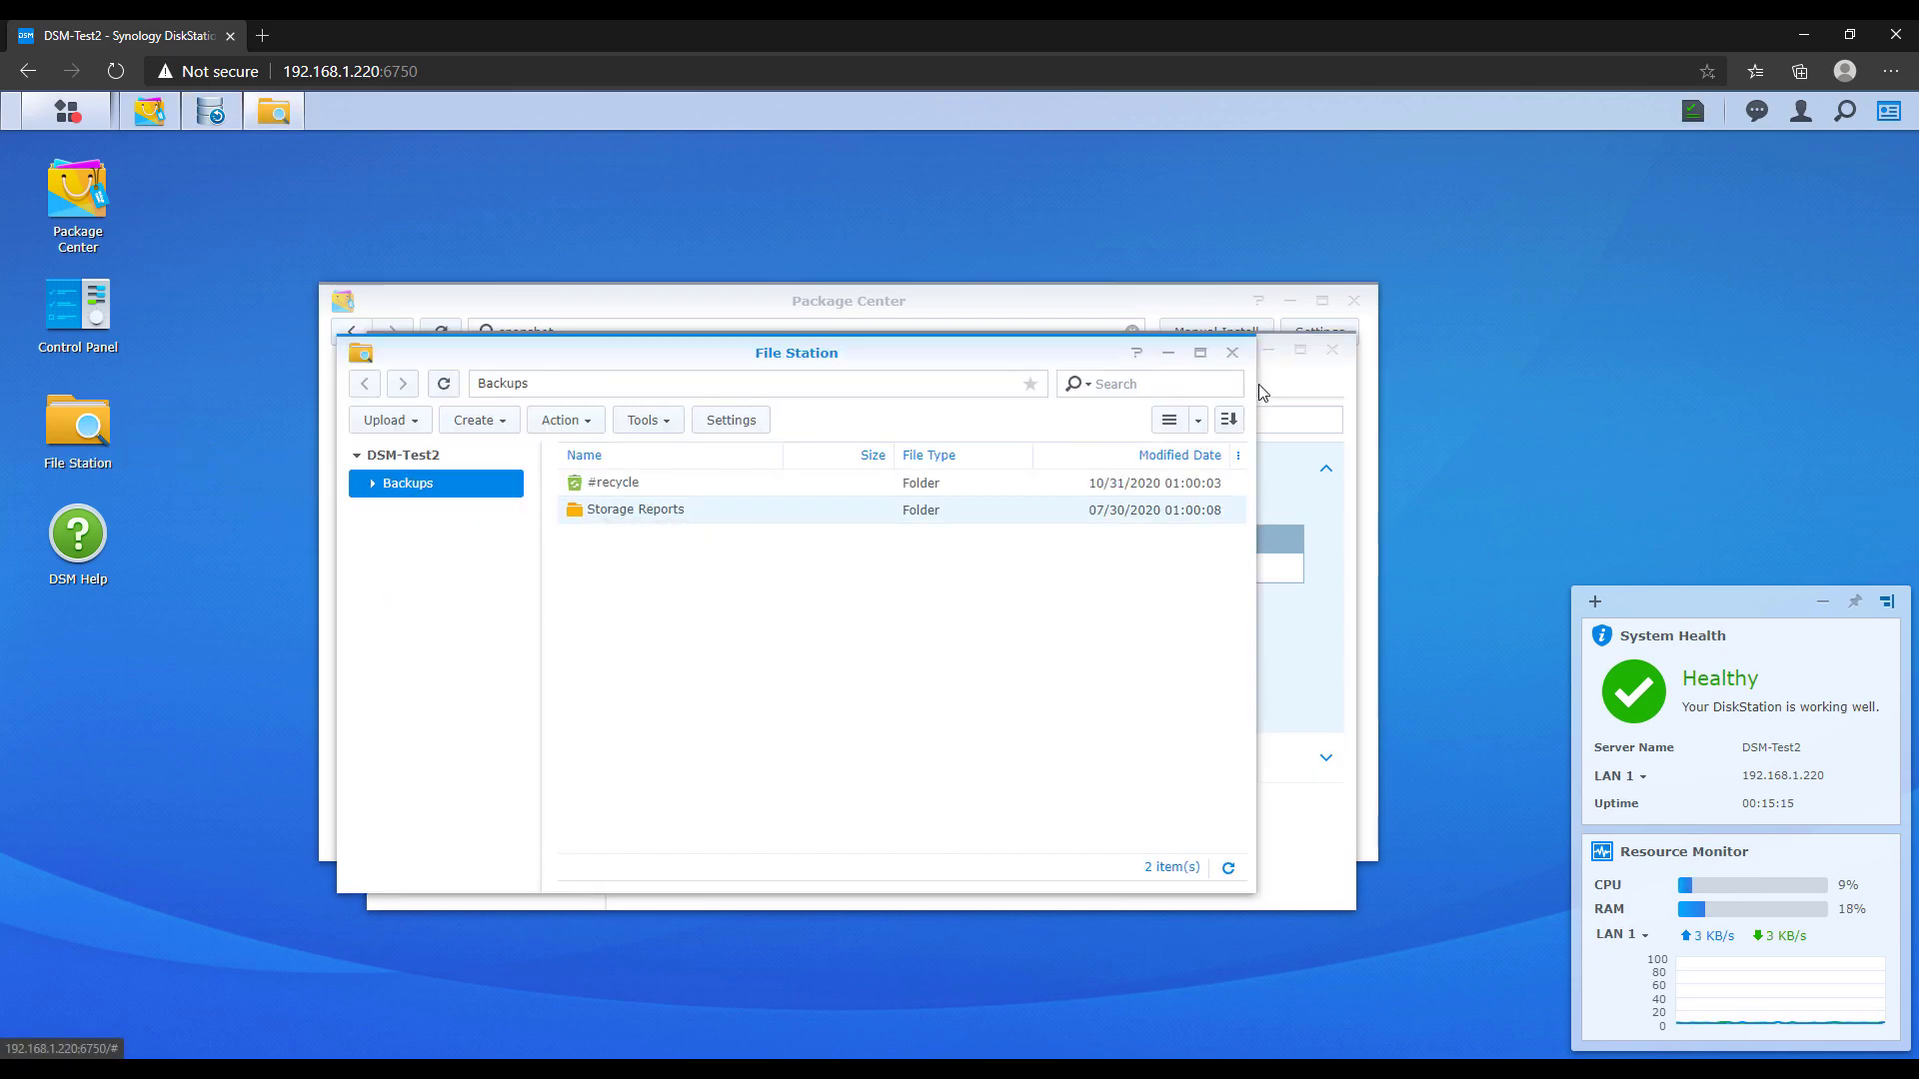
click(1237, 360)
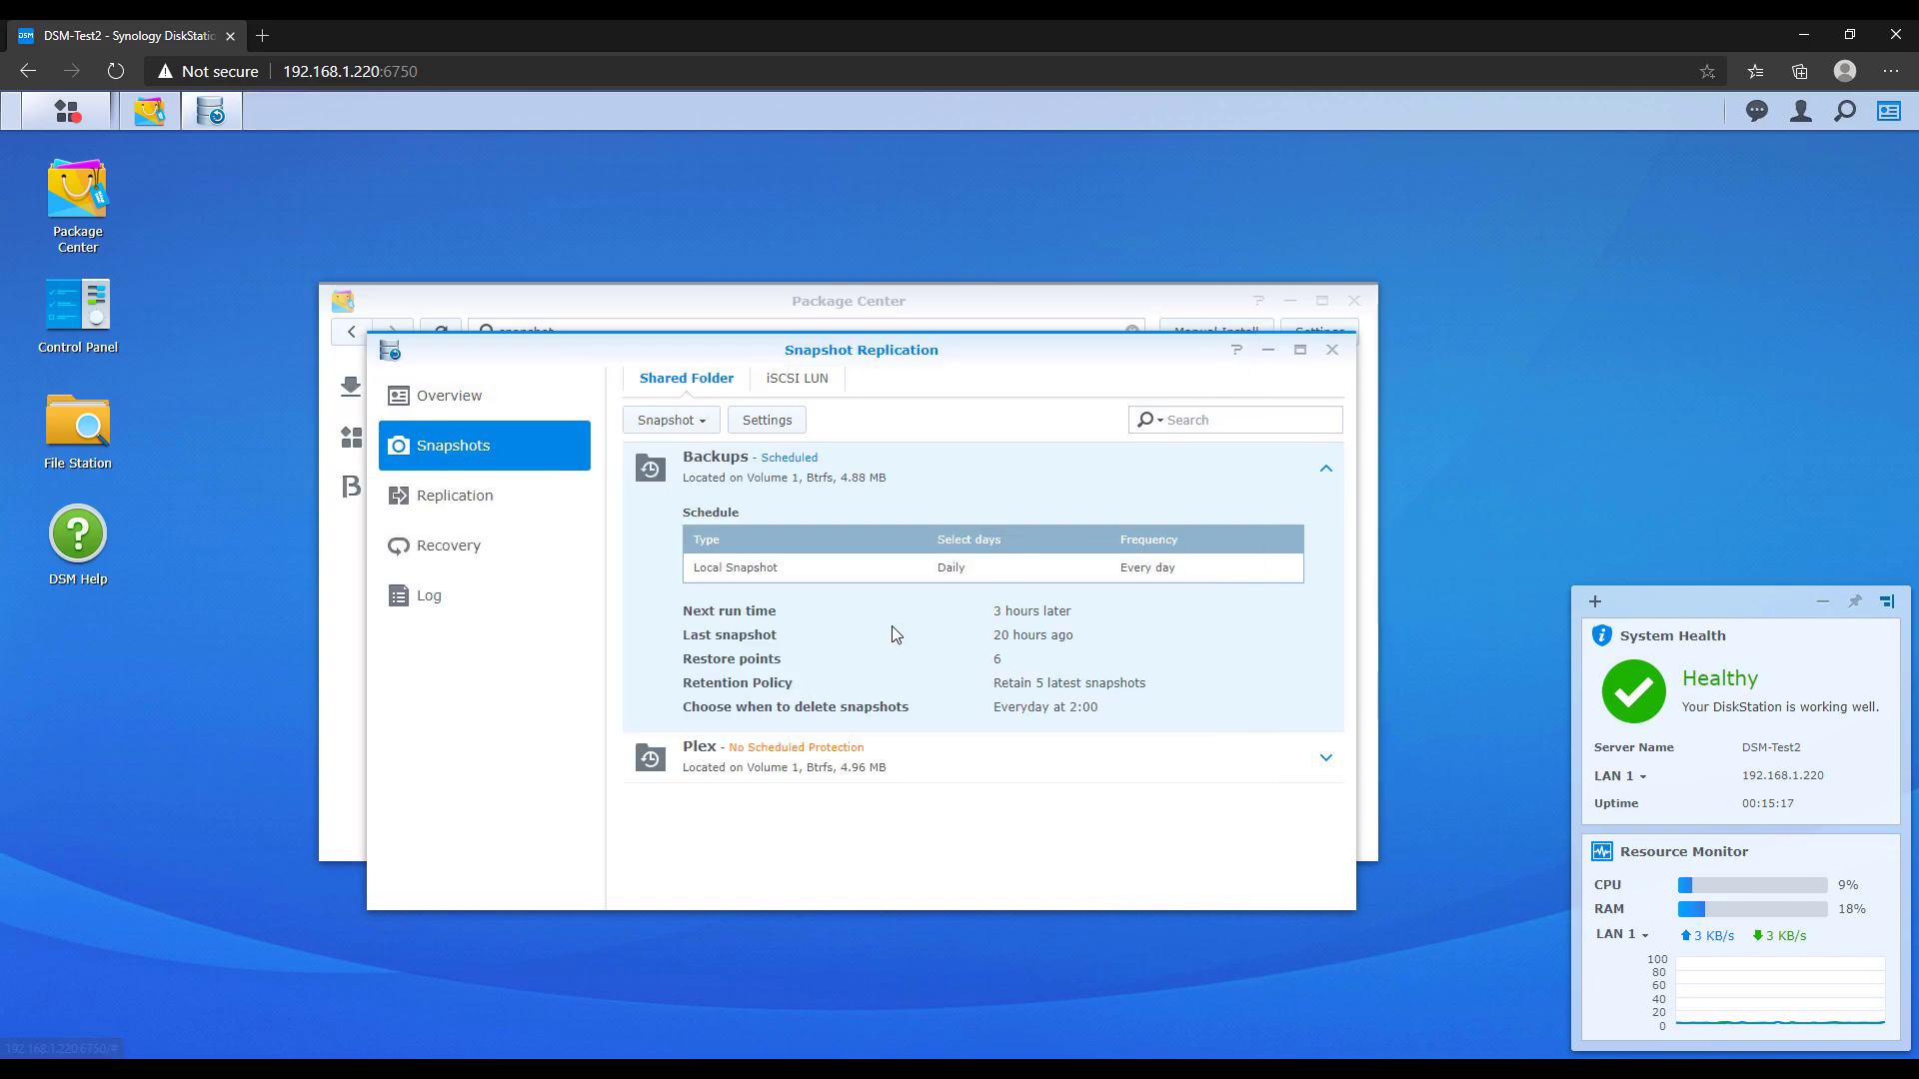
Step: Browse the 11/07/2020 Backups snapshot, making snapshots visible, and explore Storage Reports and #recycle
click(714, 428)
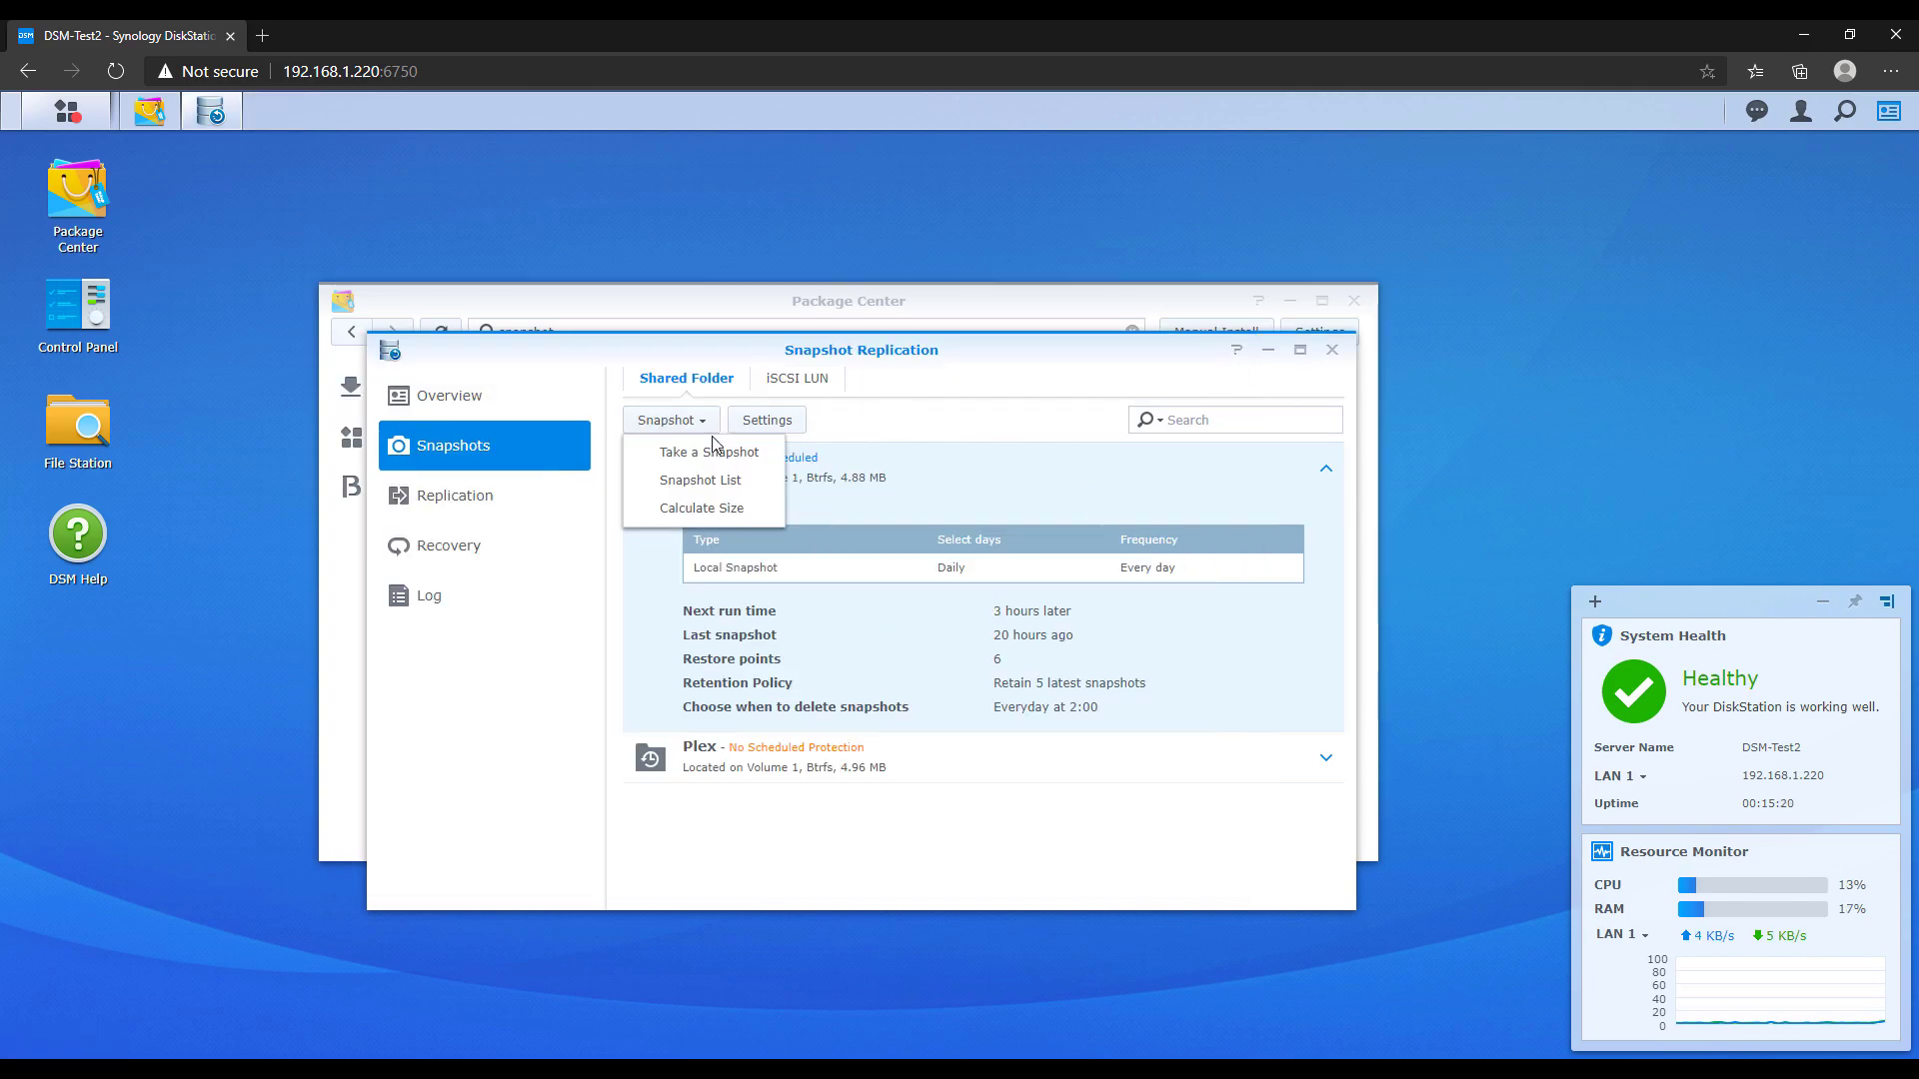
click(737, 480)
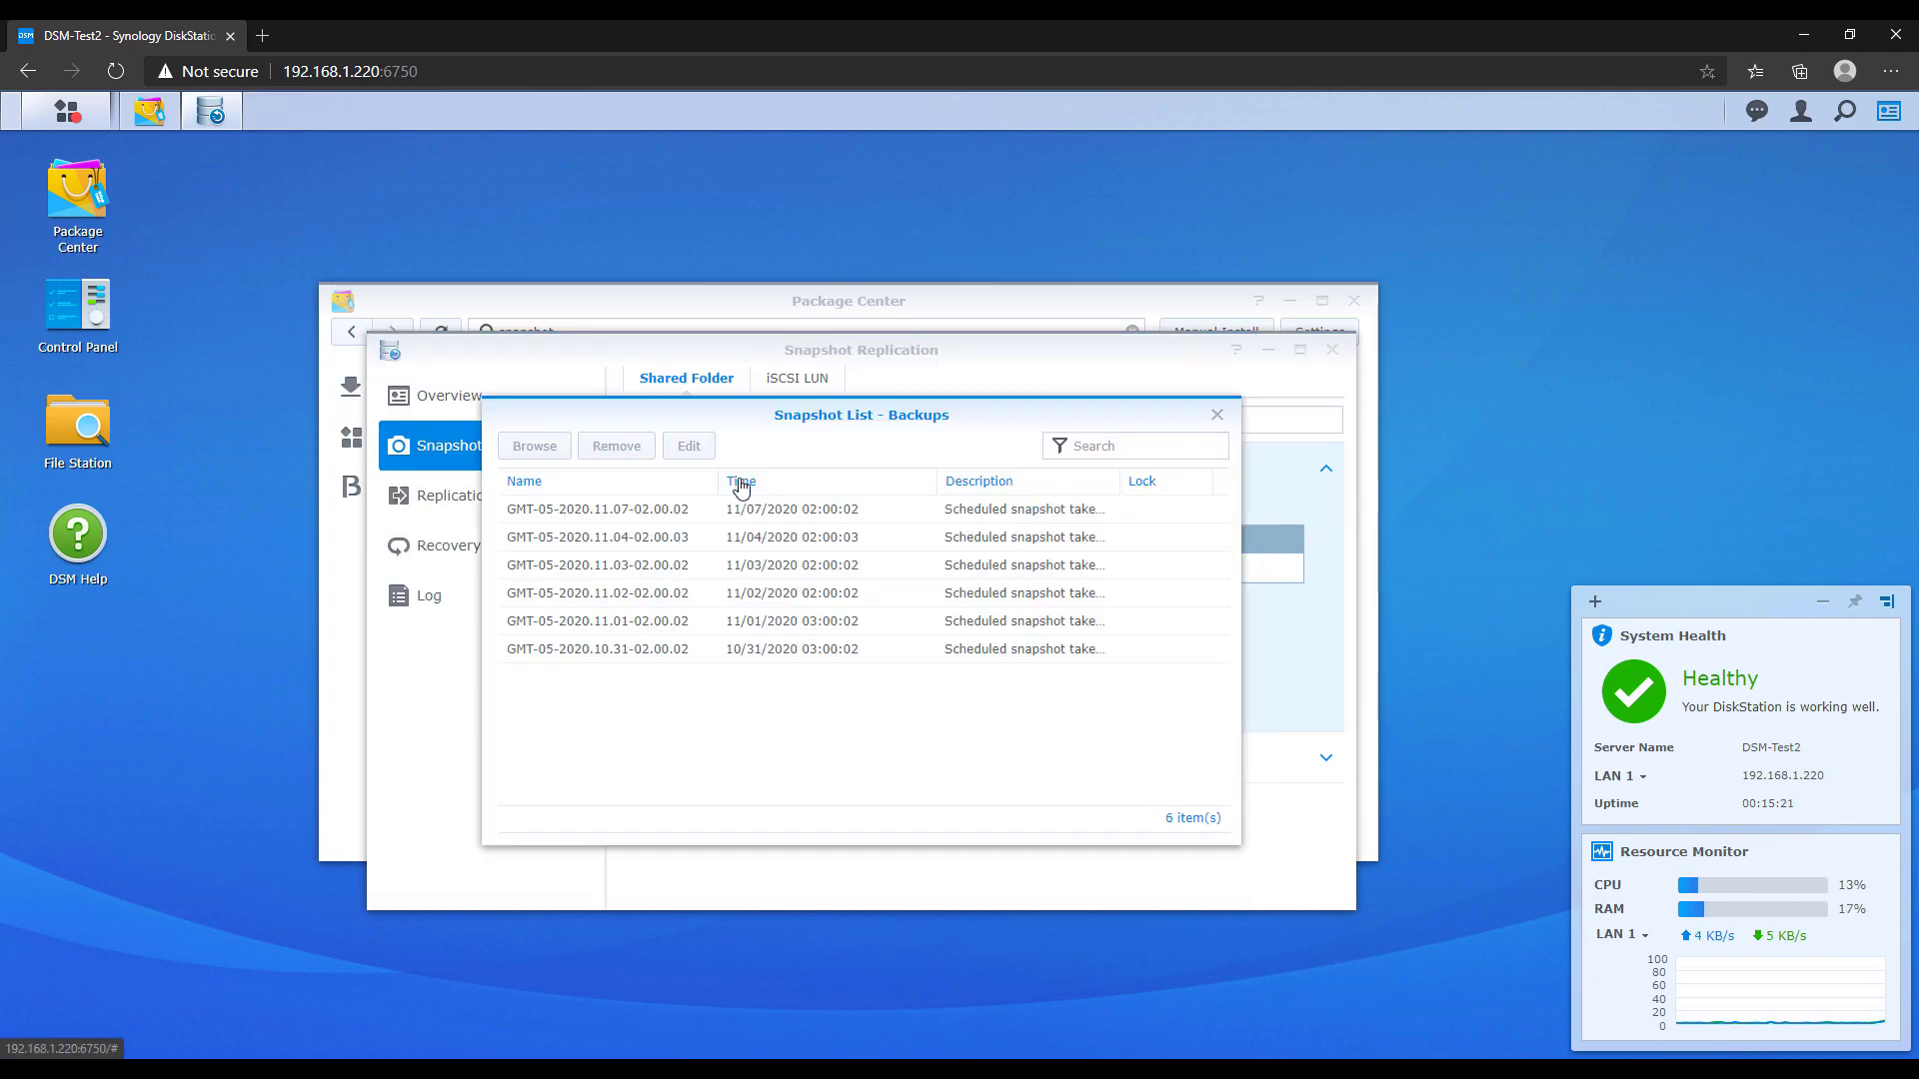
click(622, 511)
click(530, 448)
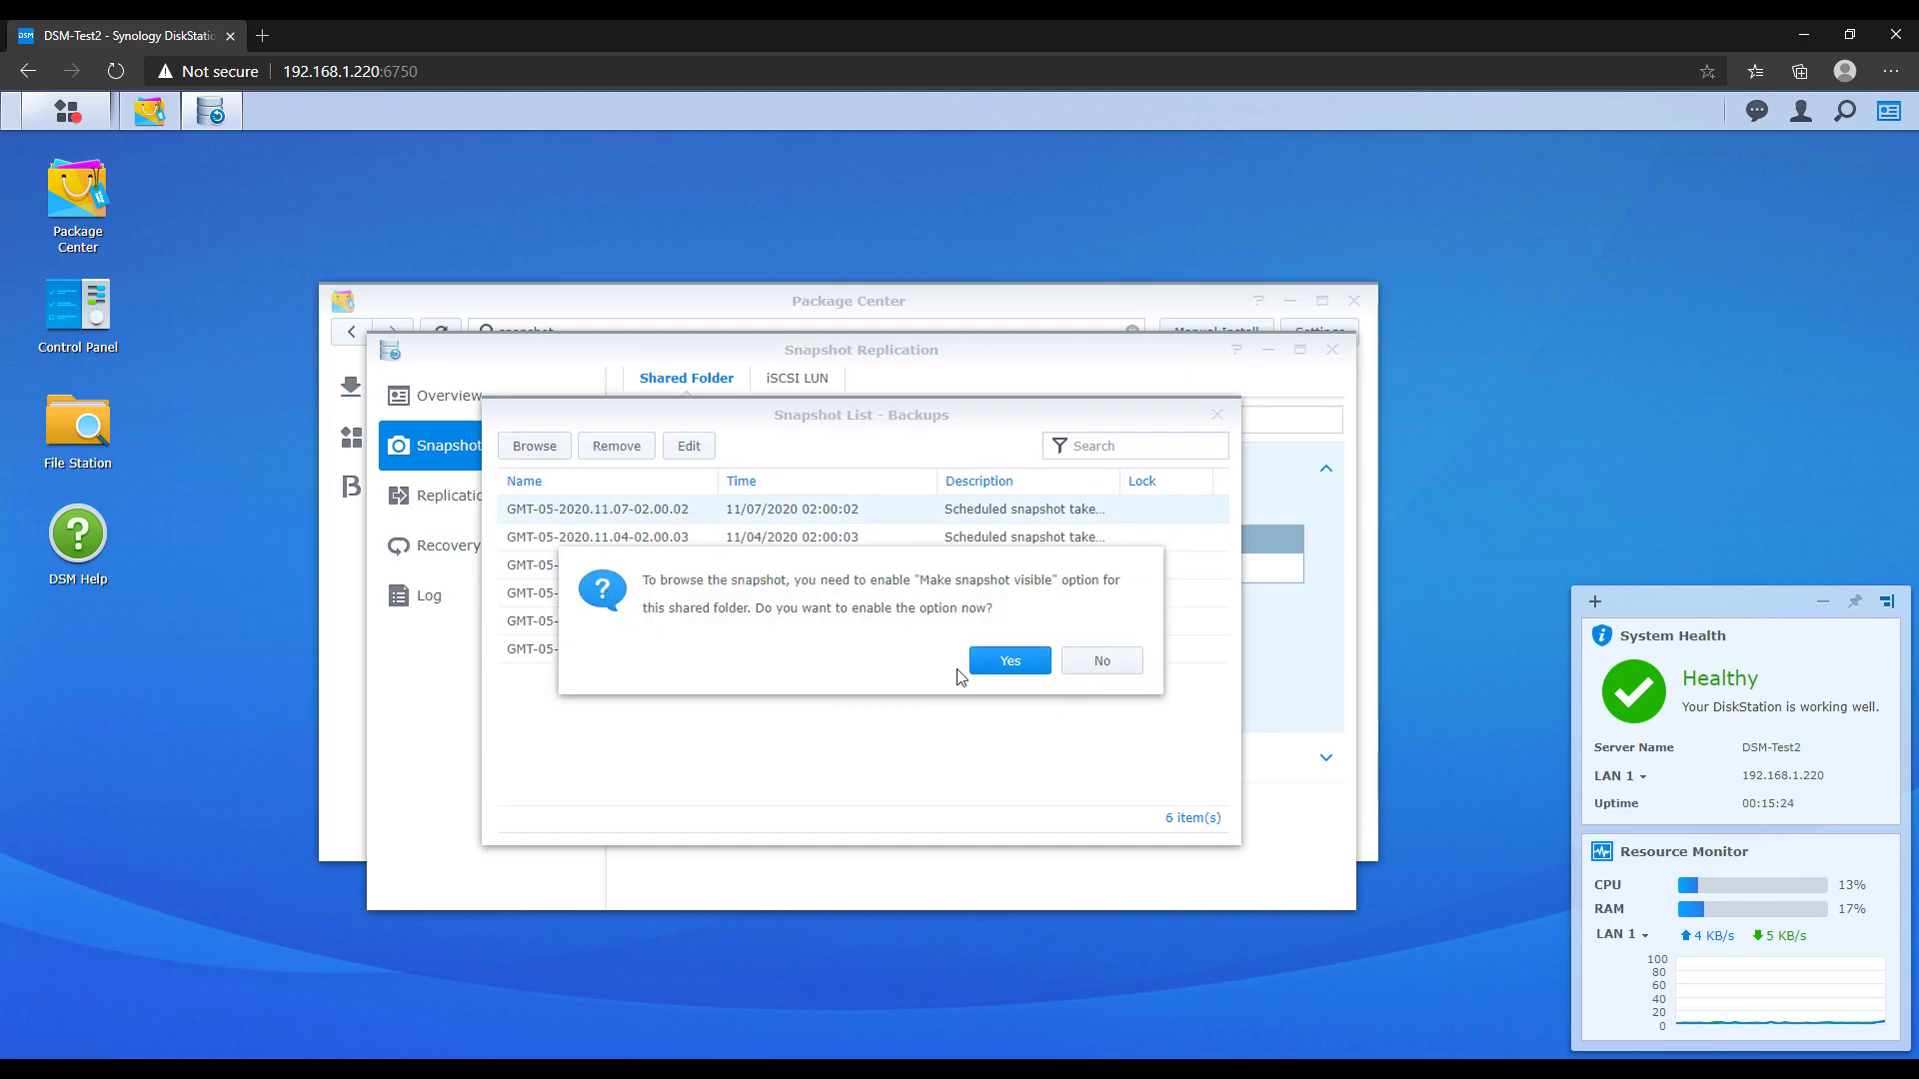
click(1005, 662)
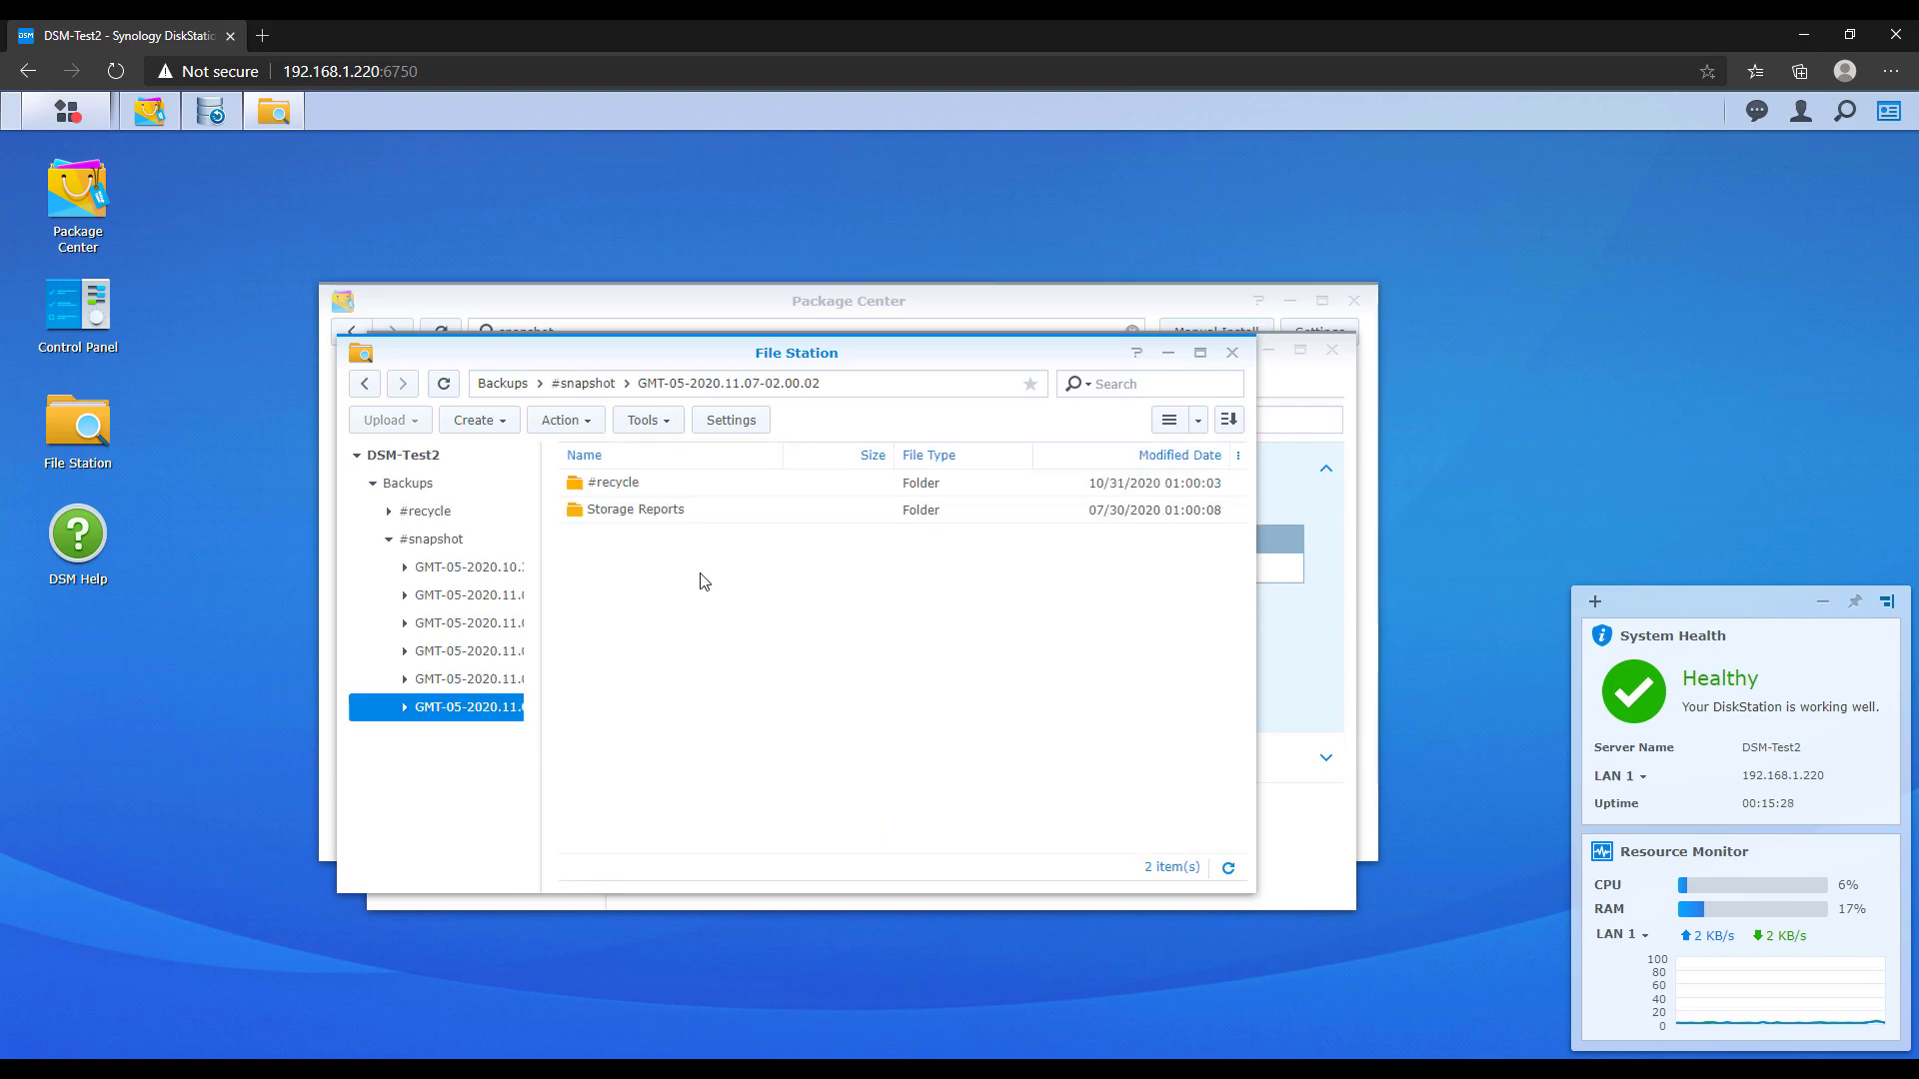
double_click(640, 510)
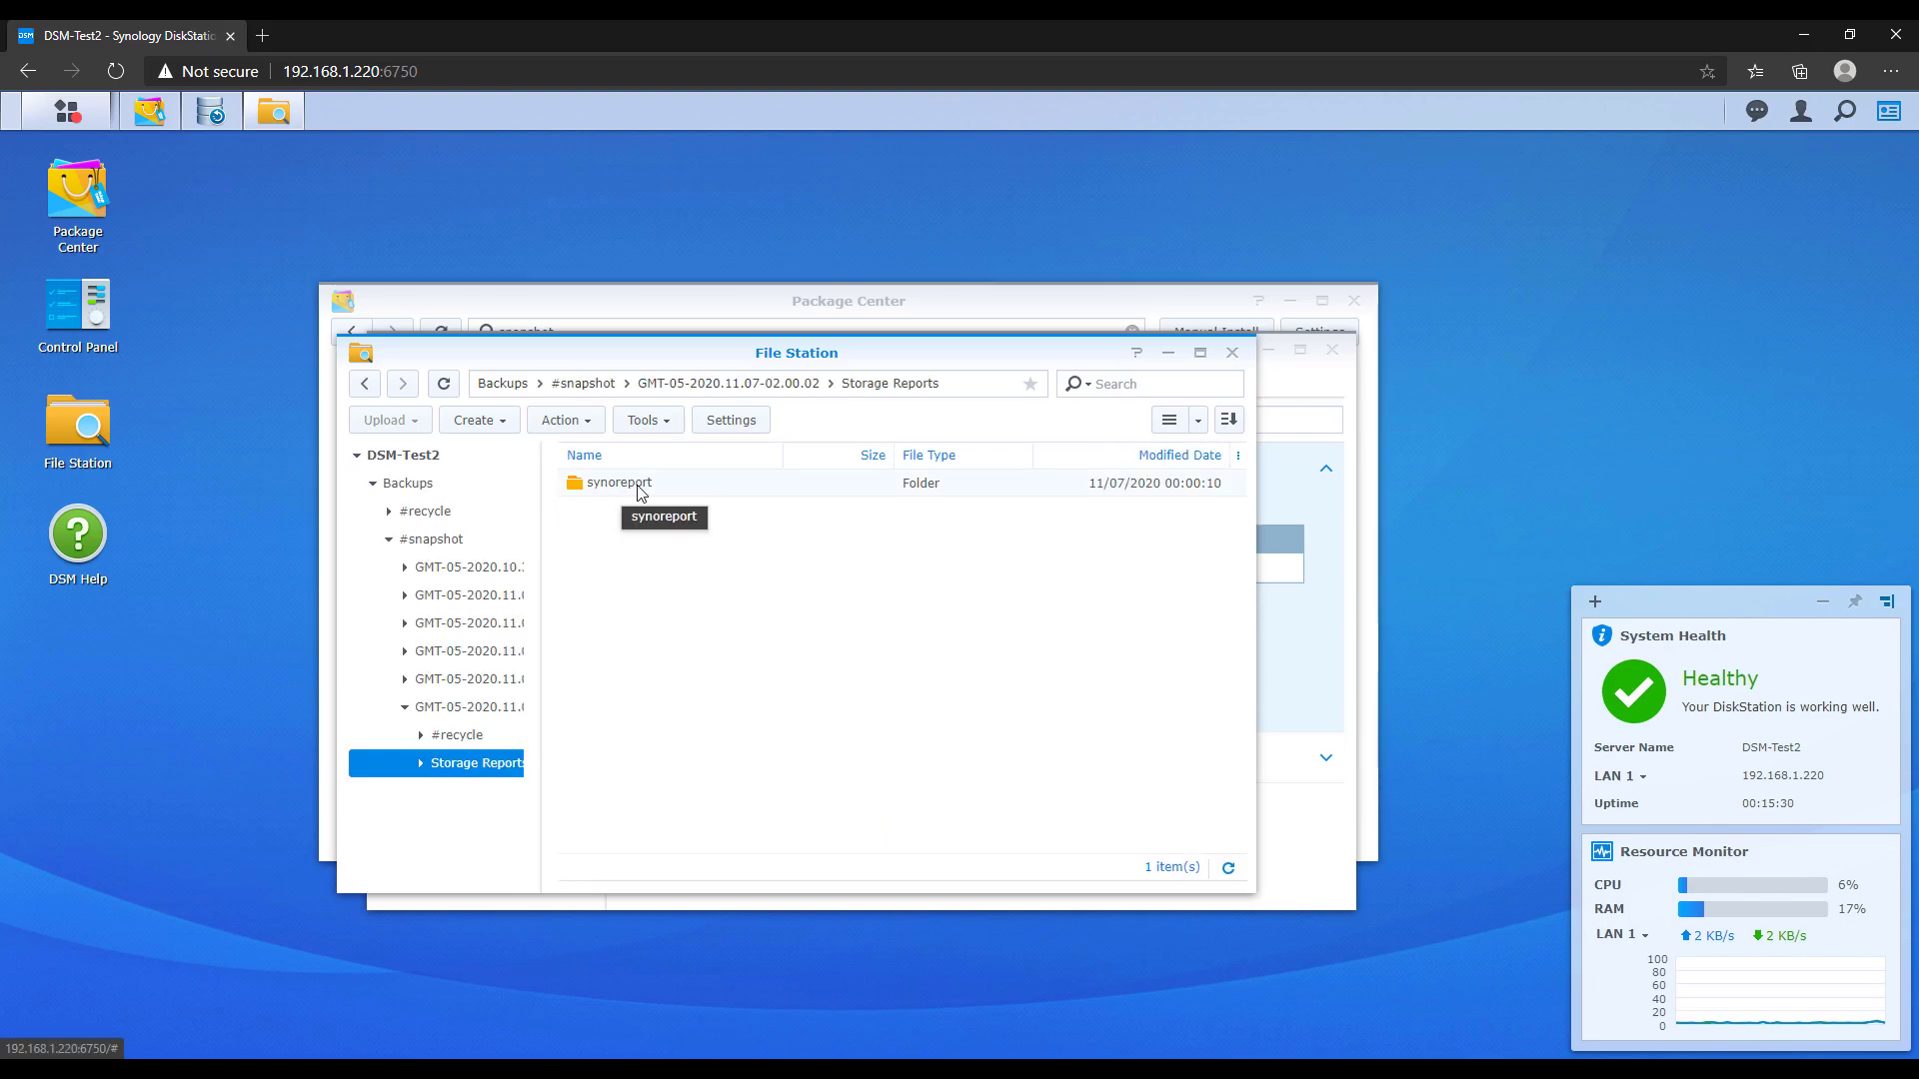
click(456, 735)
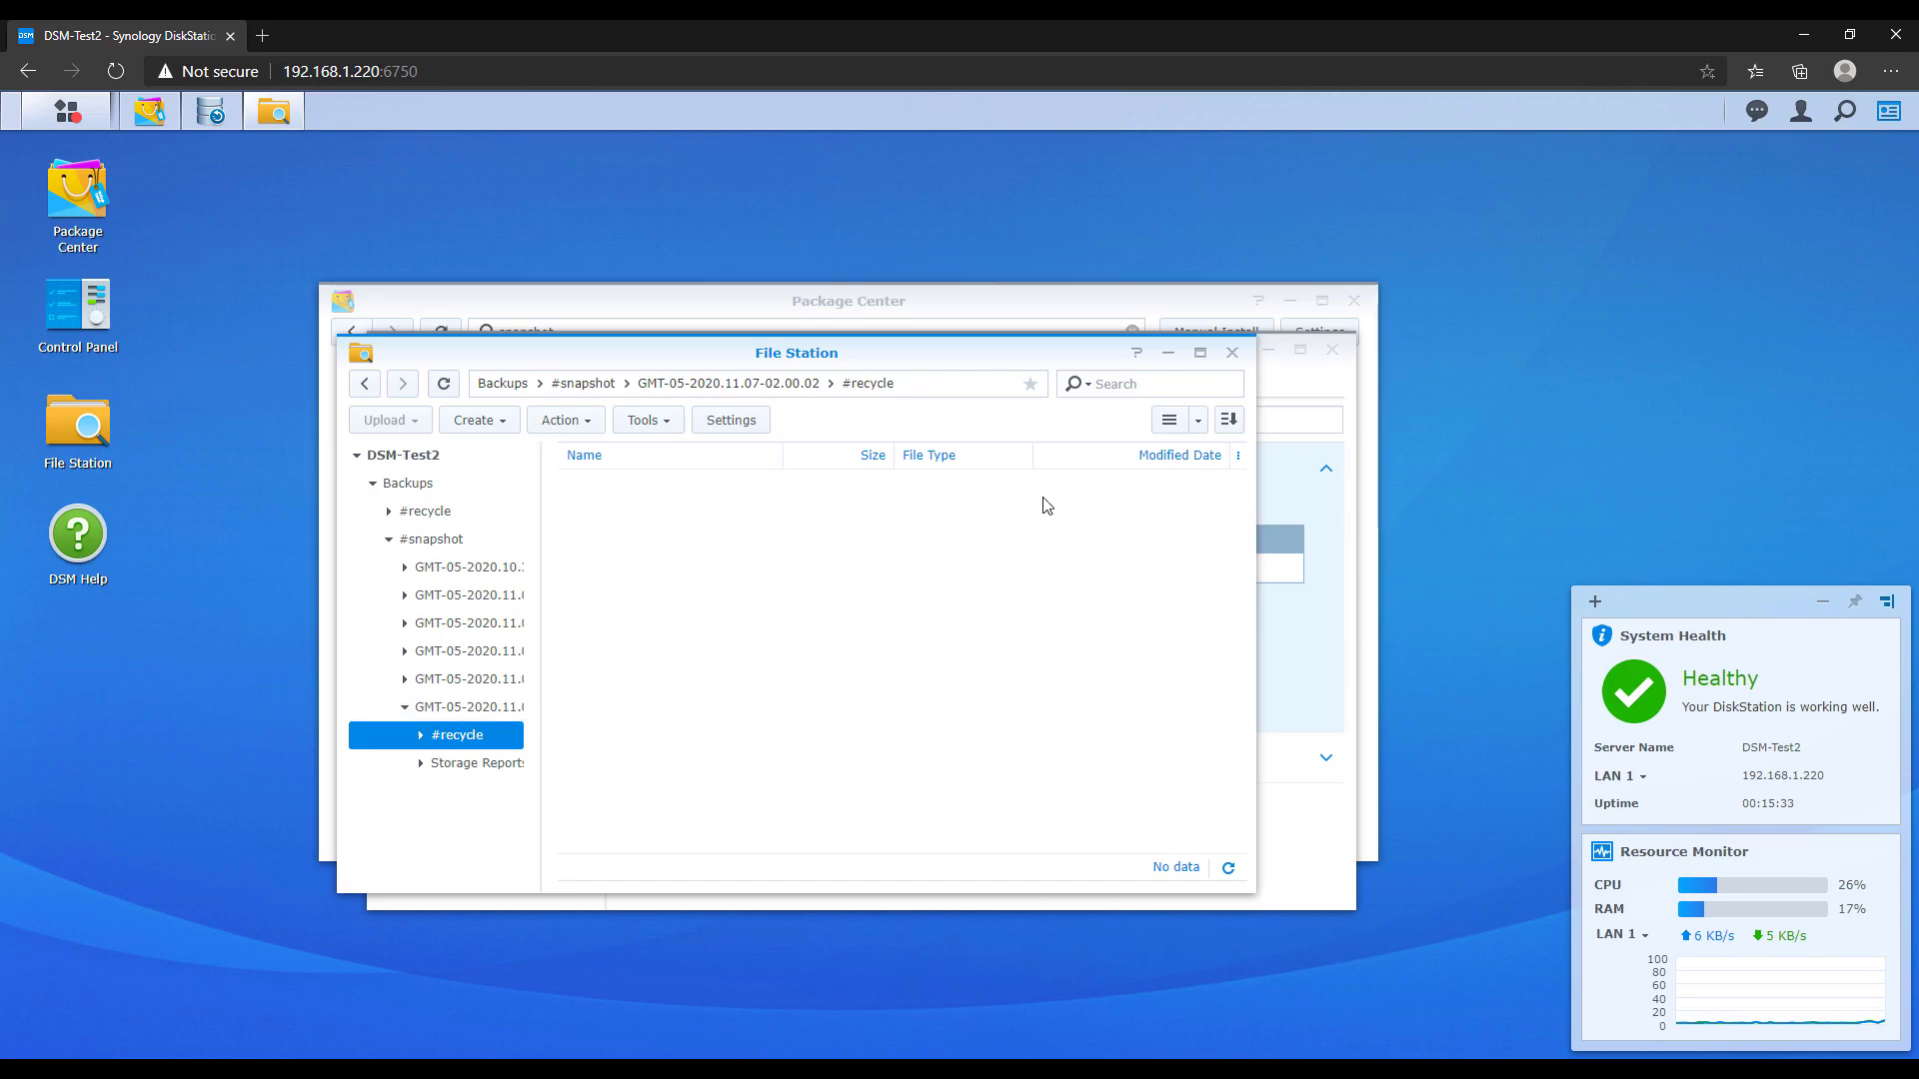
click(1232, 353)
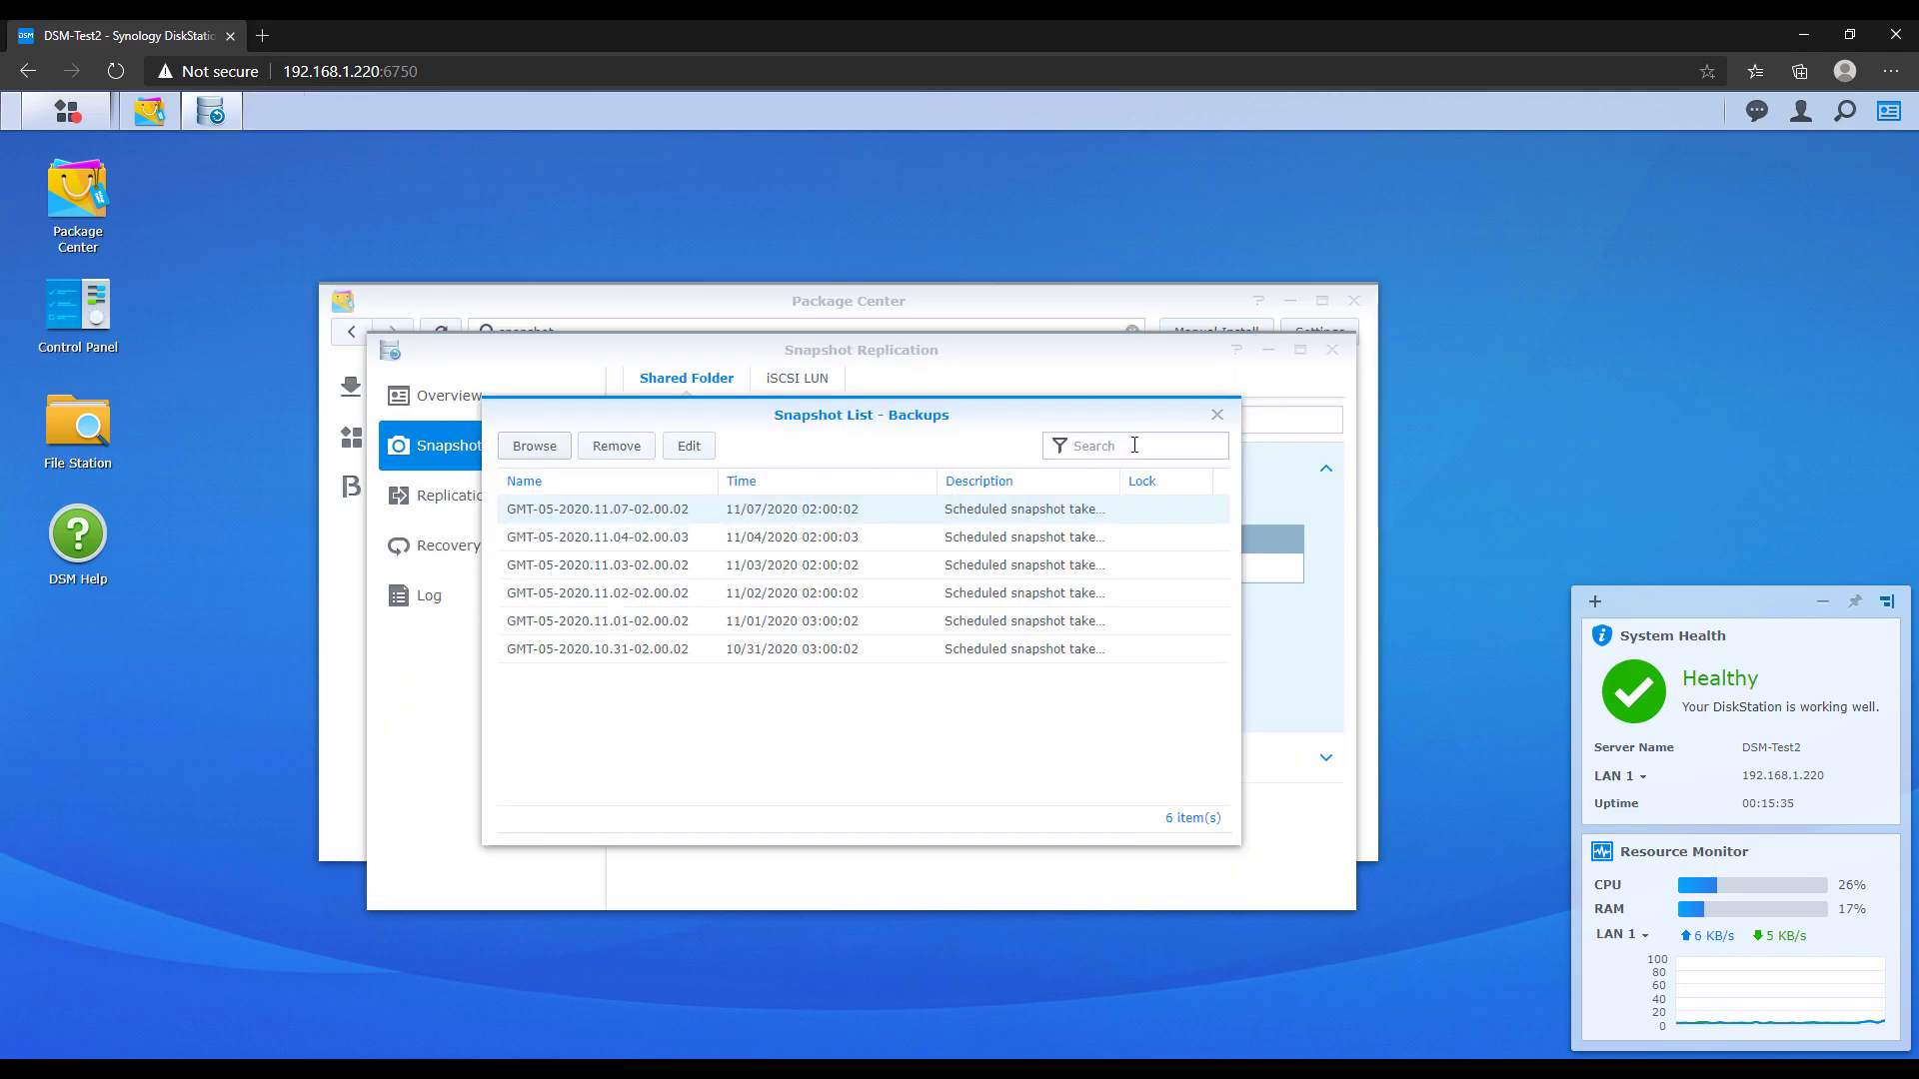
Step: Restore Backups to the 11/07 snapshot with shared folder settings, no pre-restore snapshot, then check its contents
click(1217, 414)
click(535, 560)
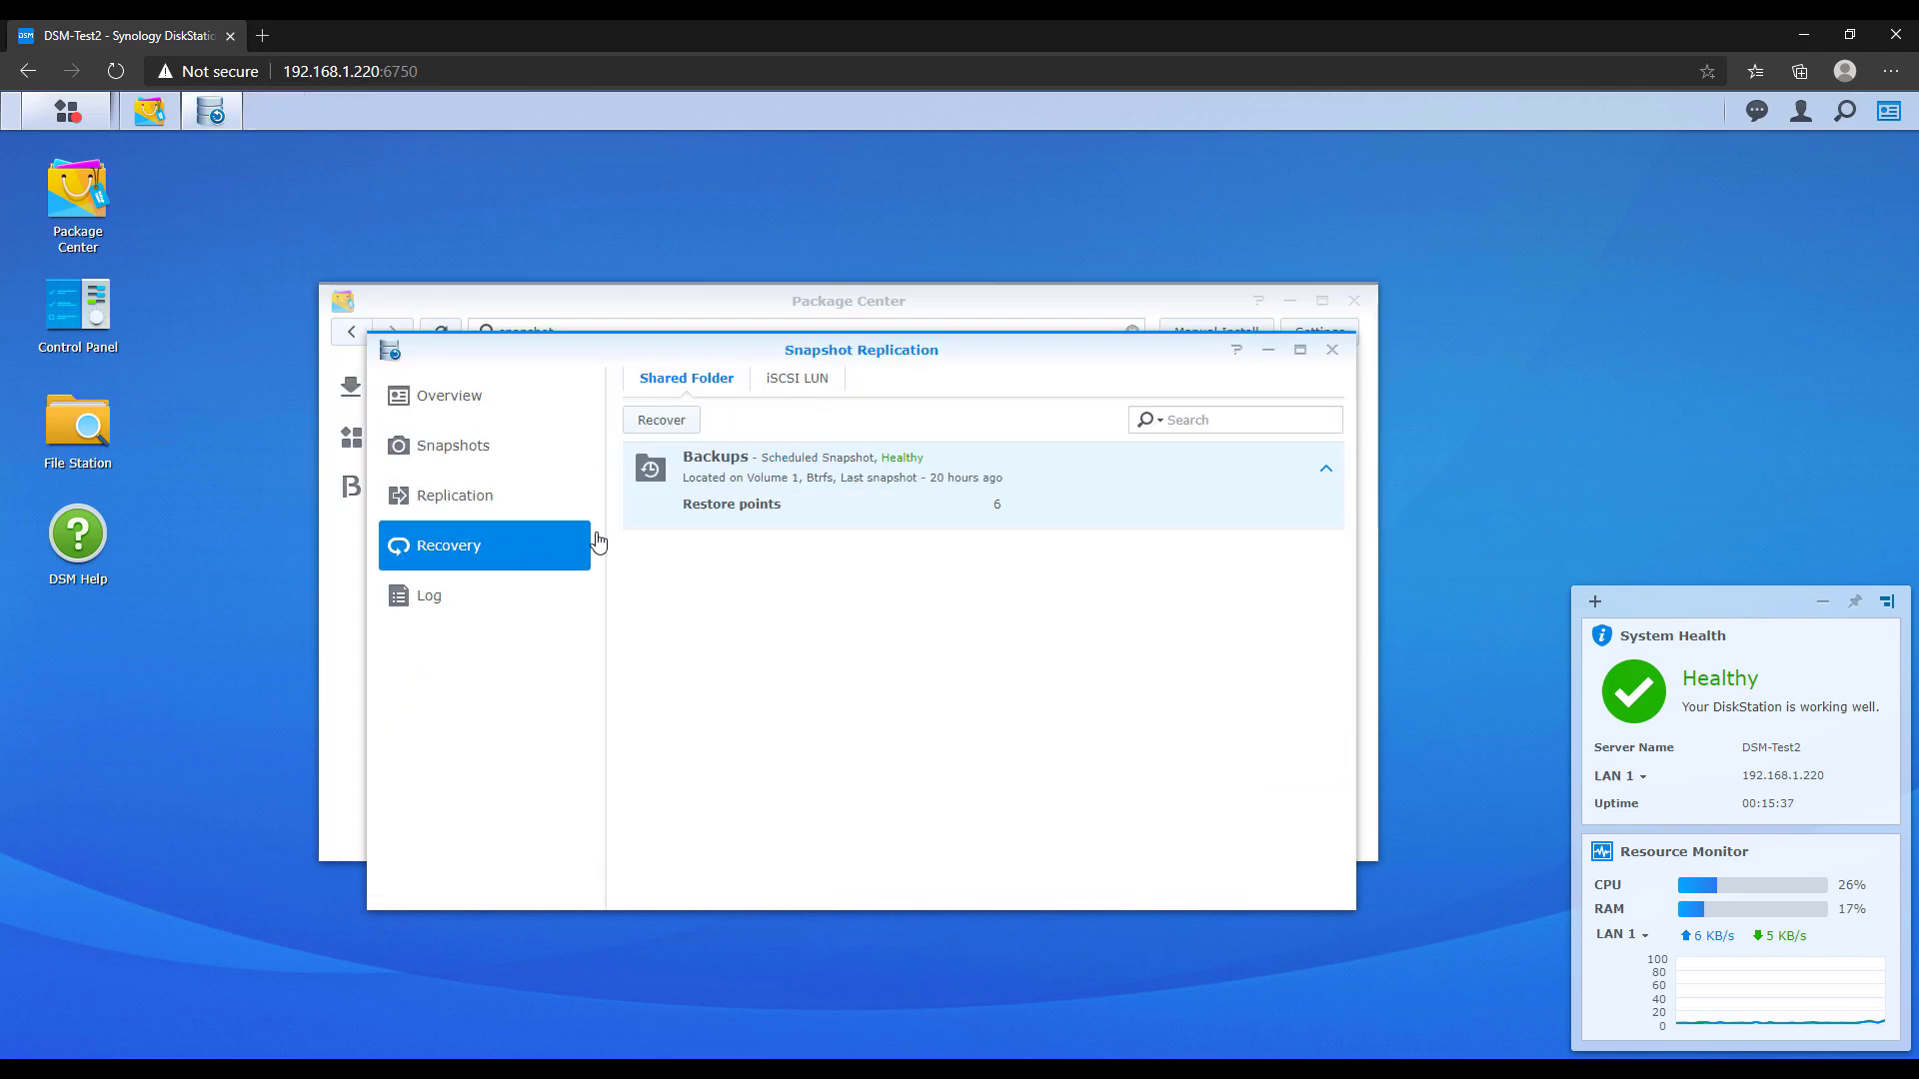
click(667, 427)
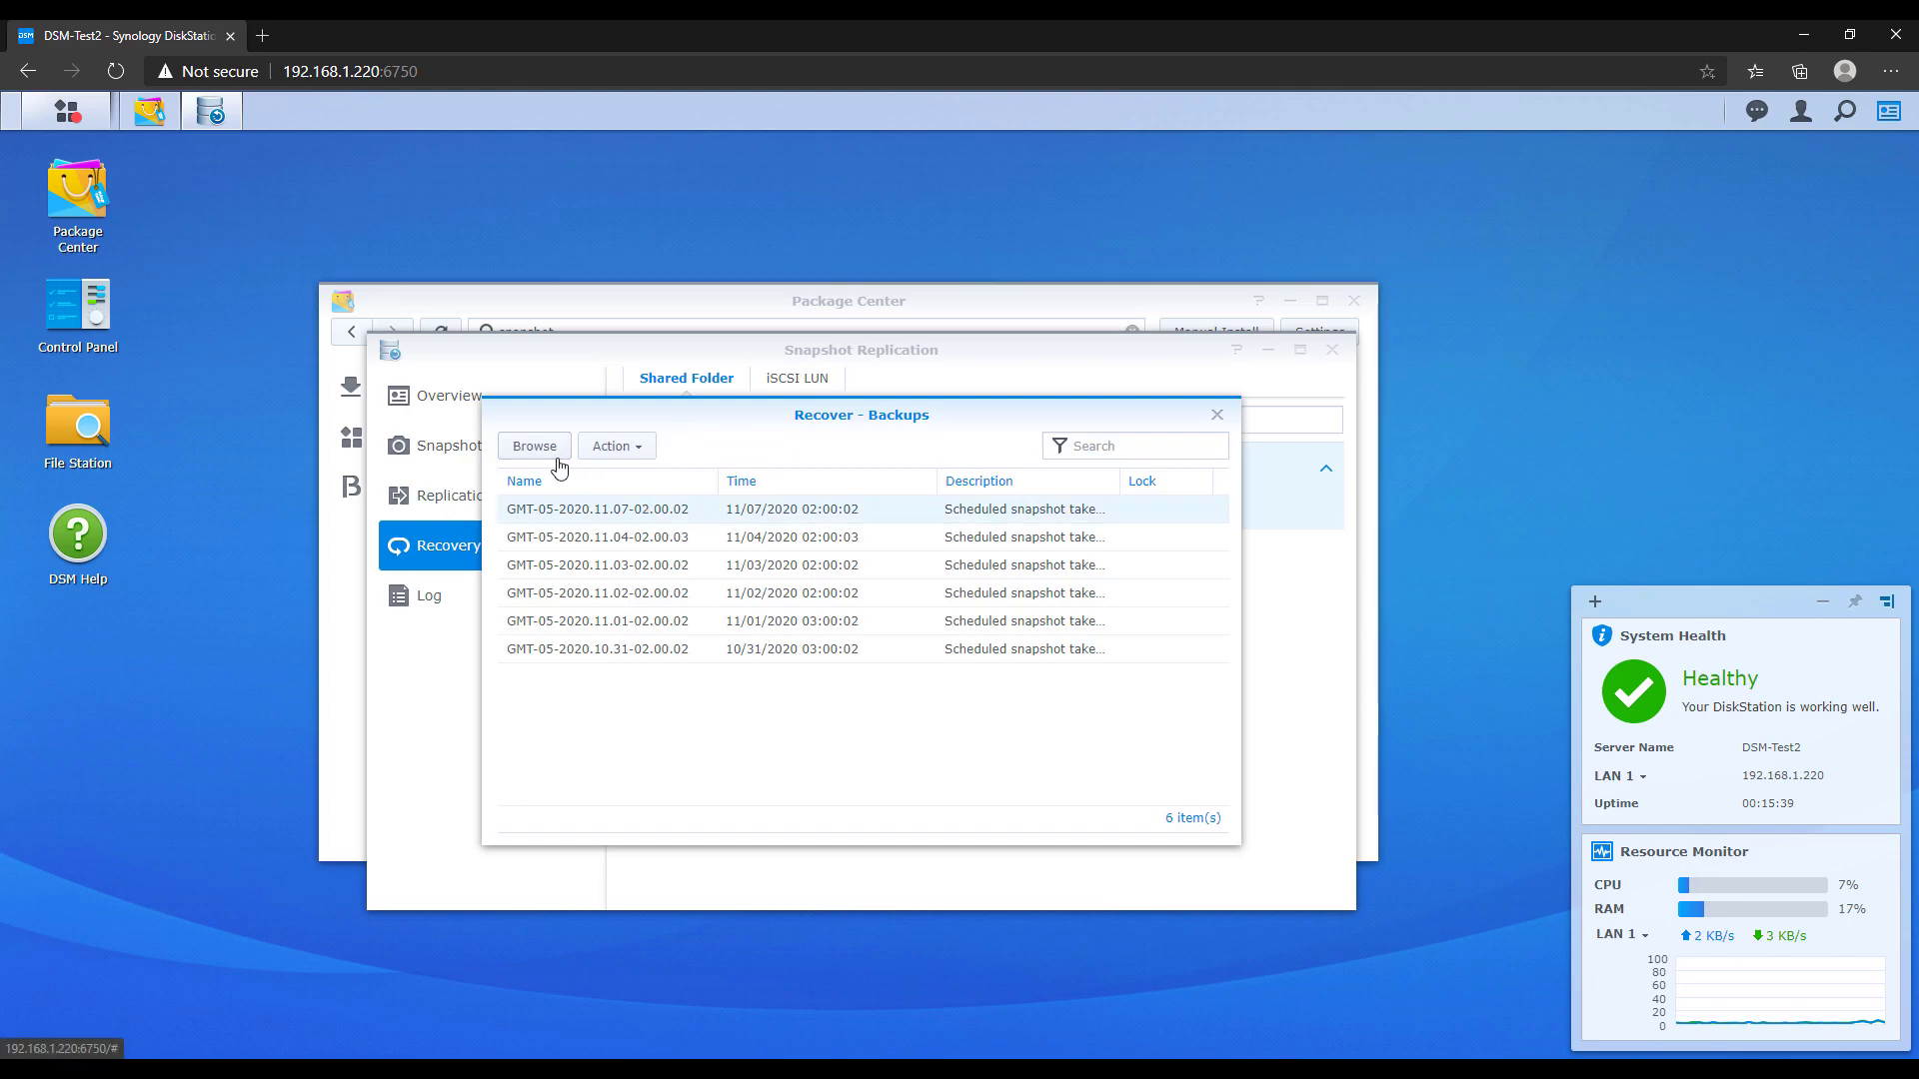
click(604, 446)
click(620, 478)
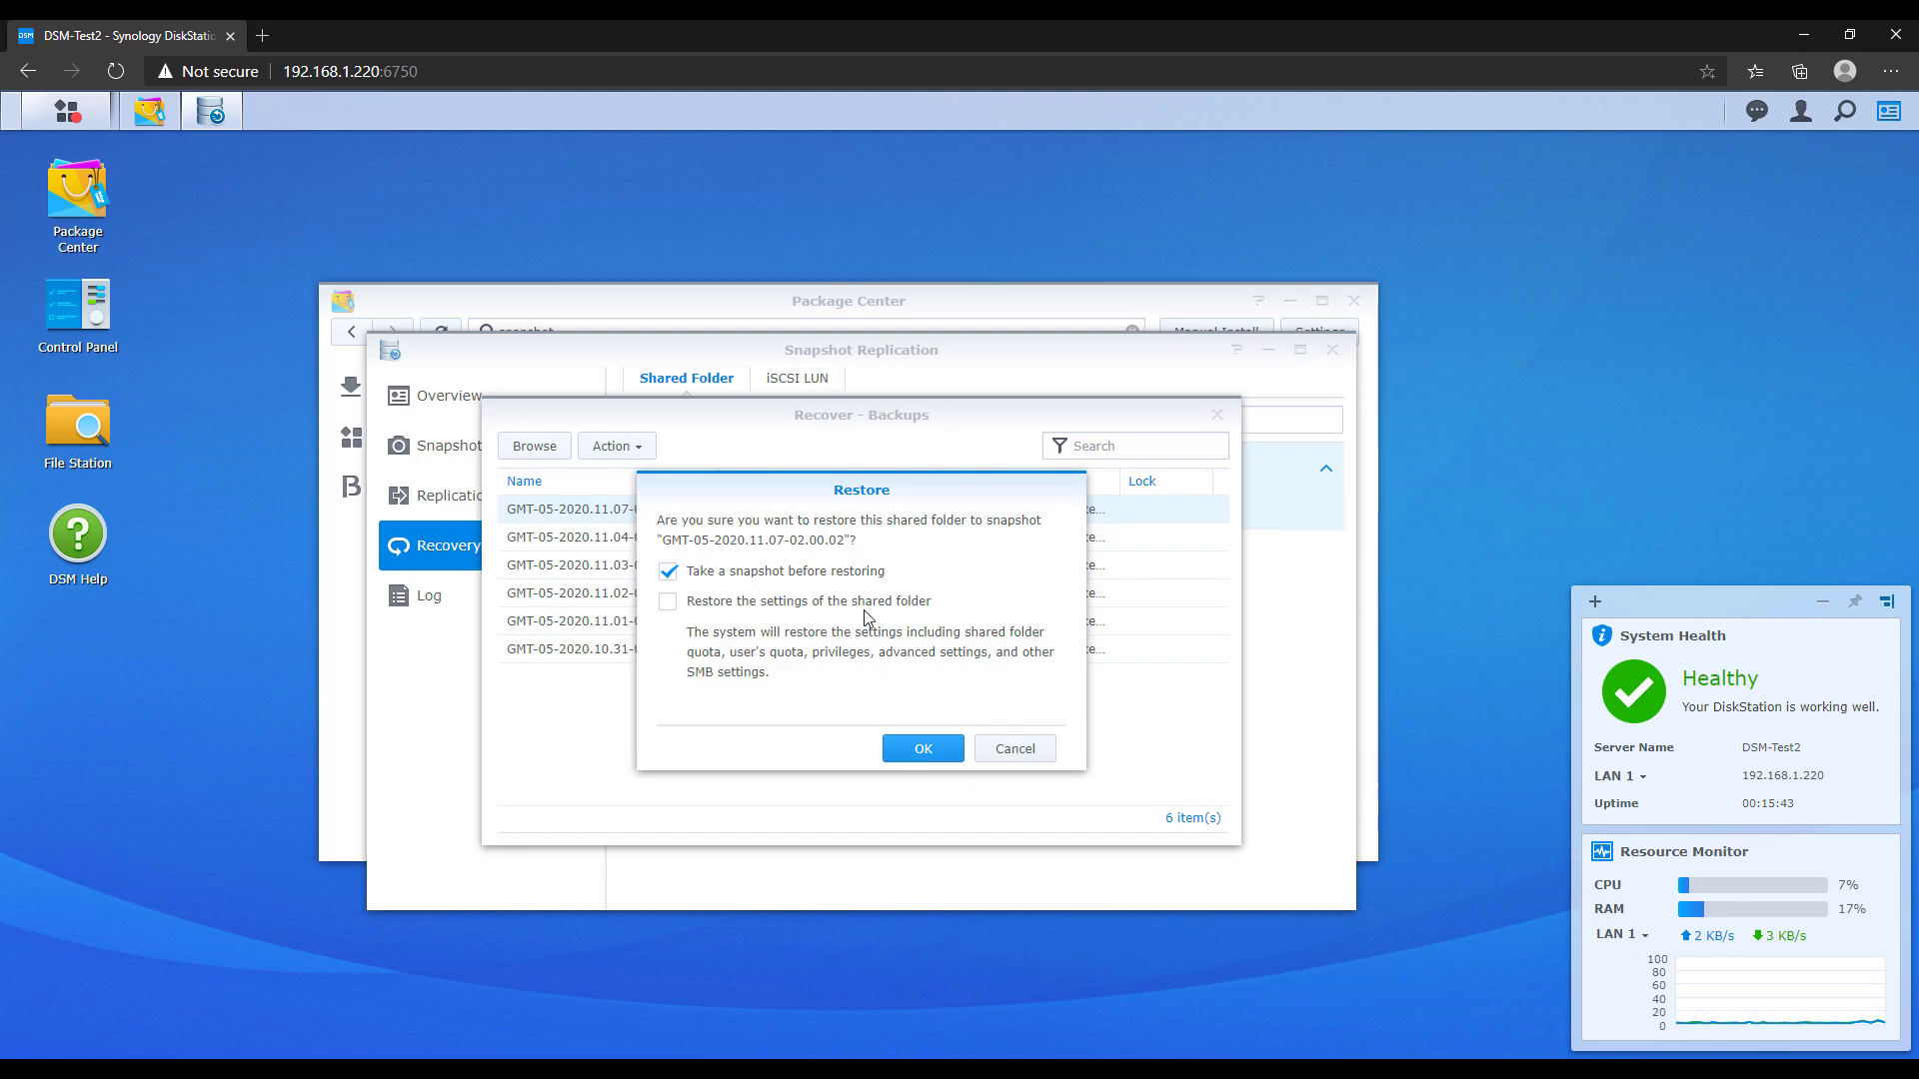
click(843, 574)
click(842, 600)
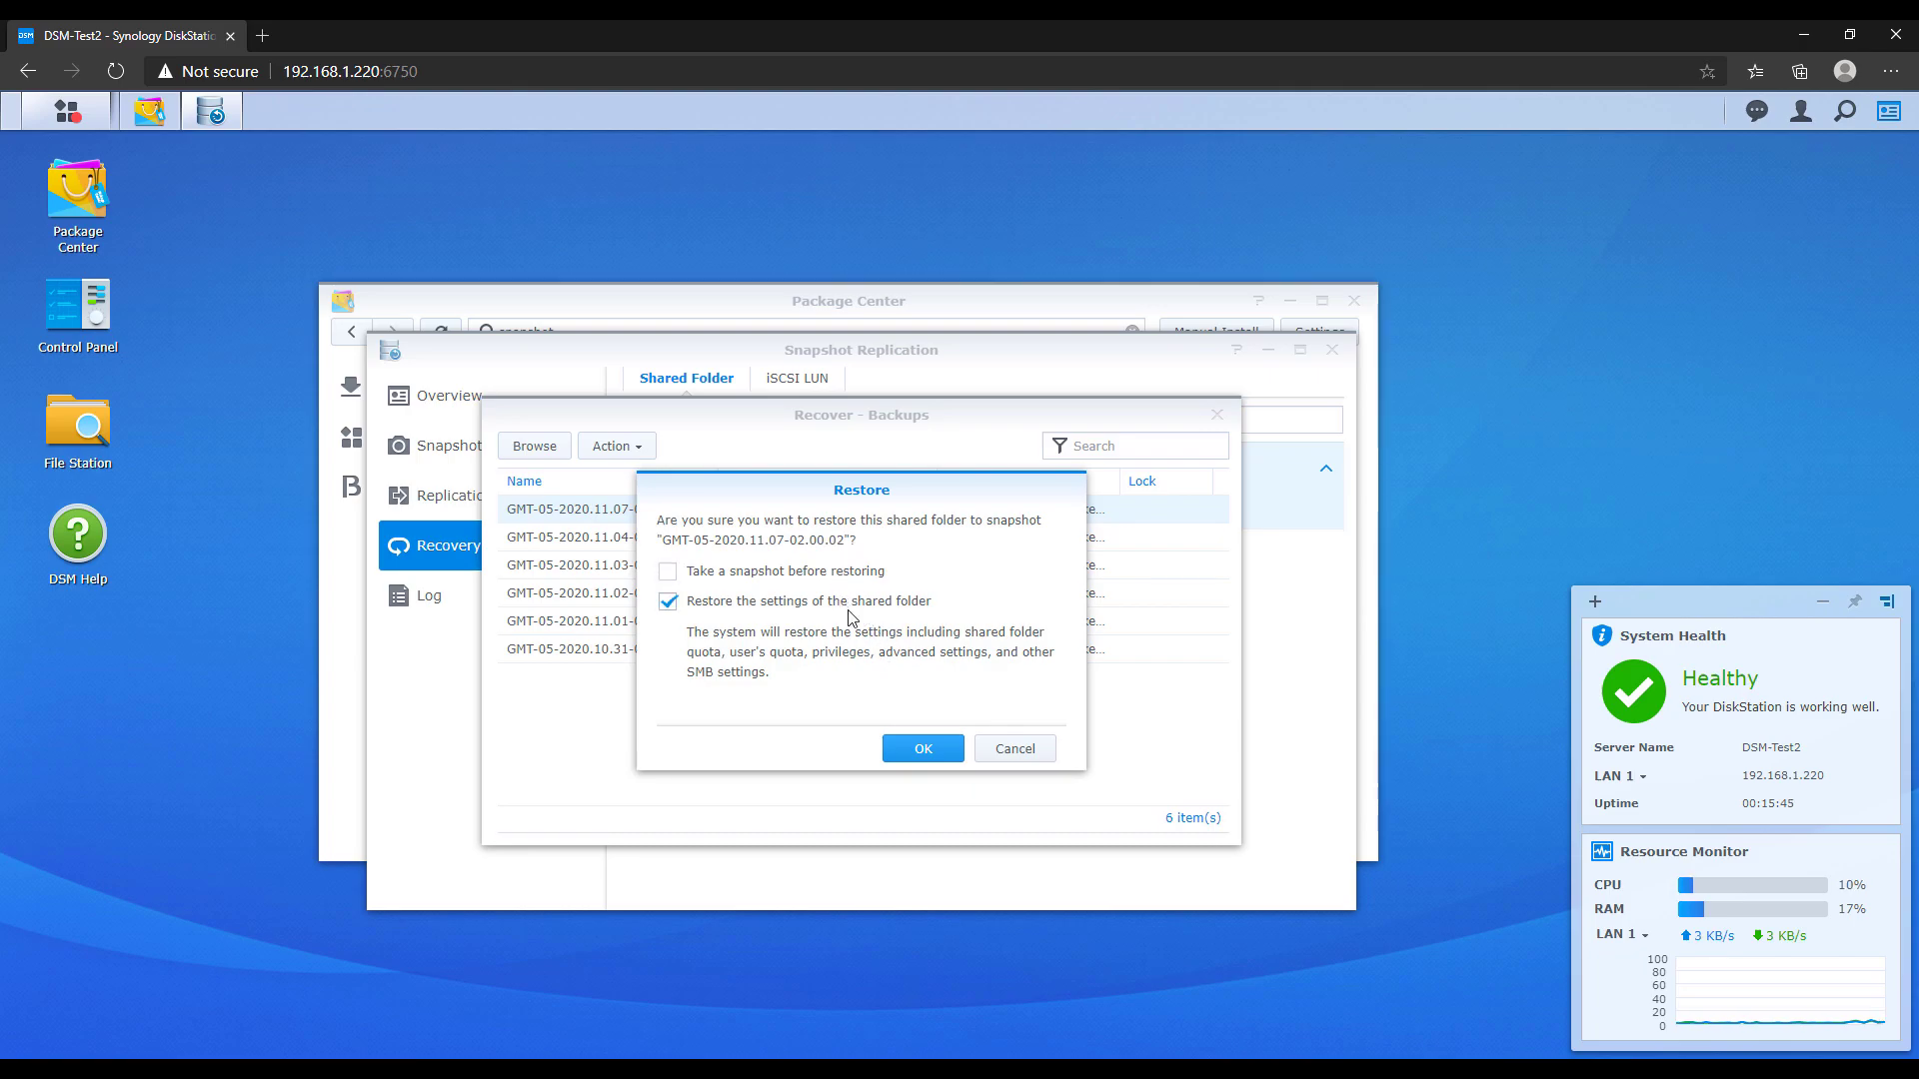
click(939, 754)
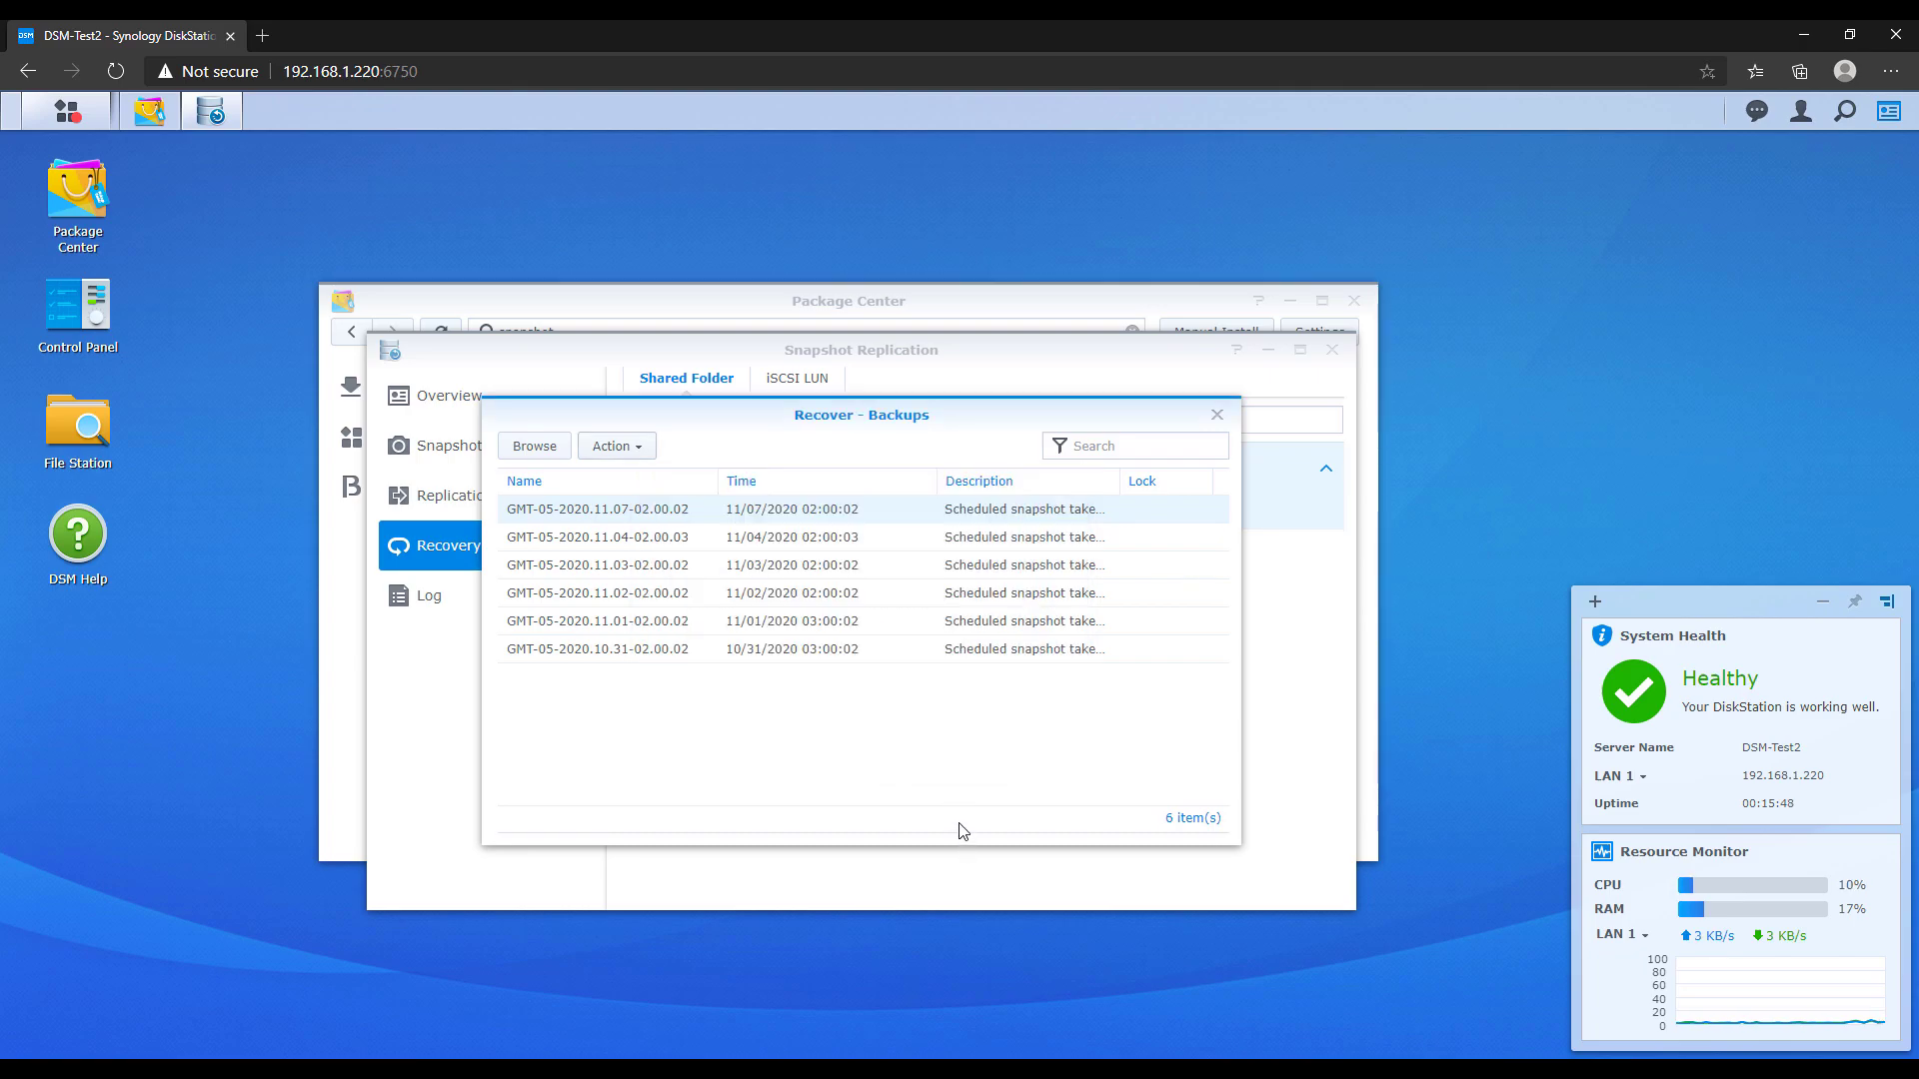
click(80, 425)
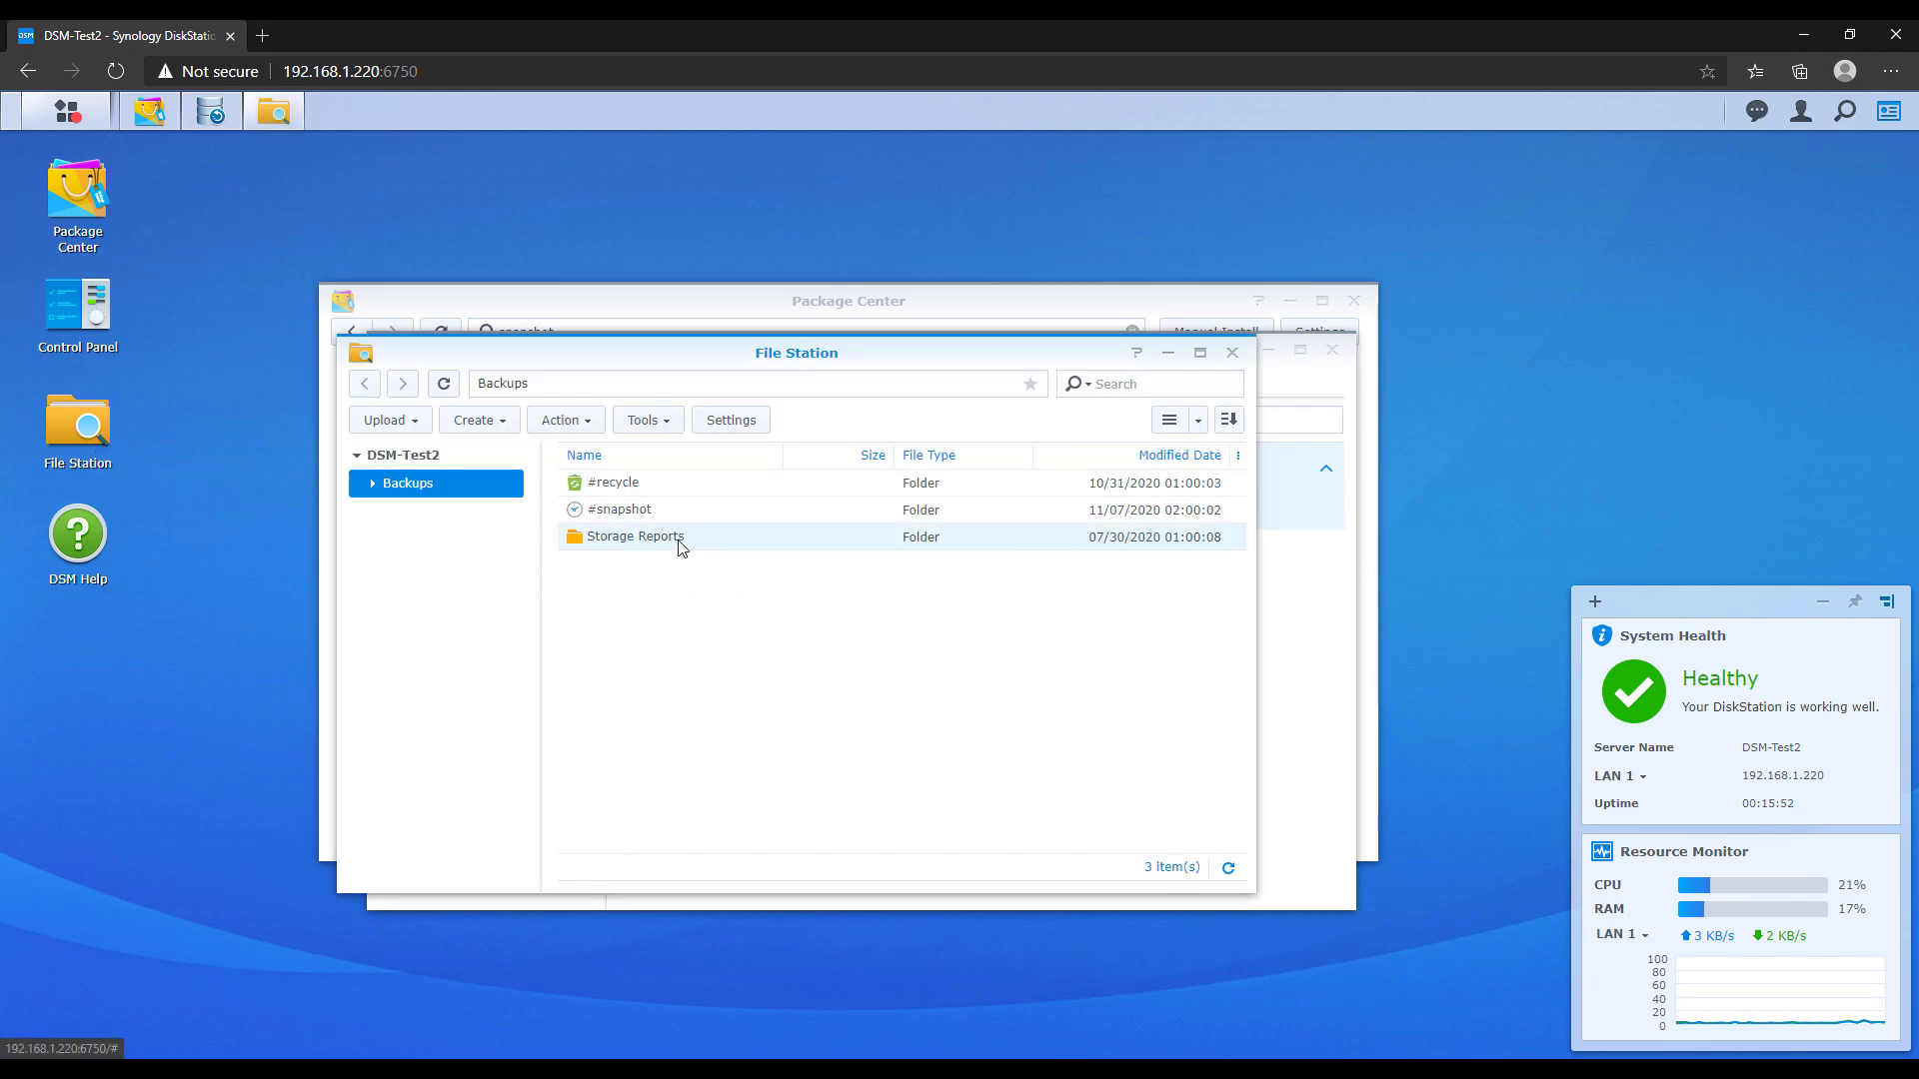
Step: Close File Station to return to the Recover – Backups restore point list
click(1232, 353)
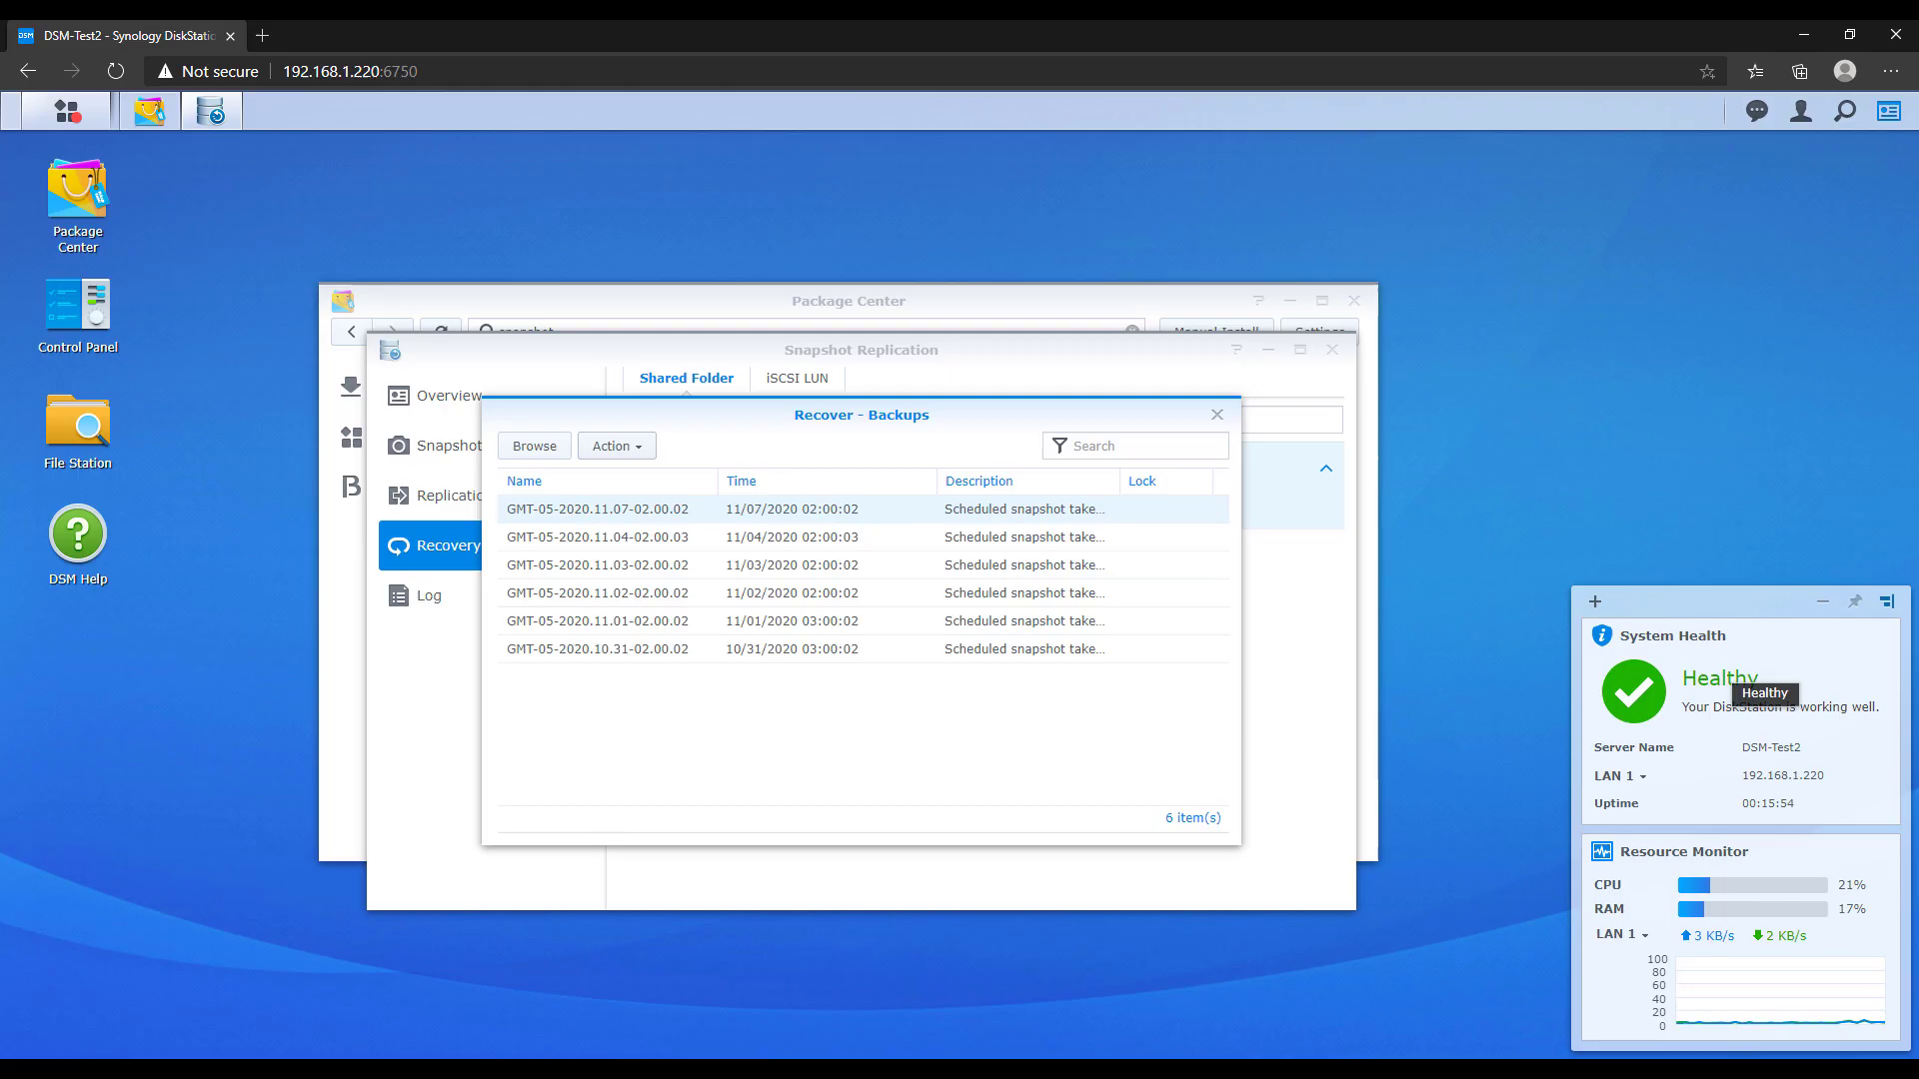